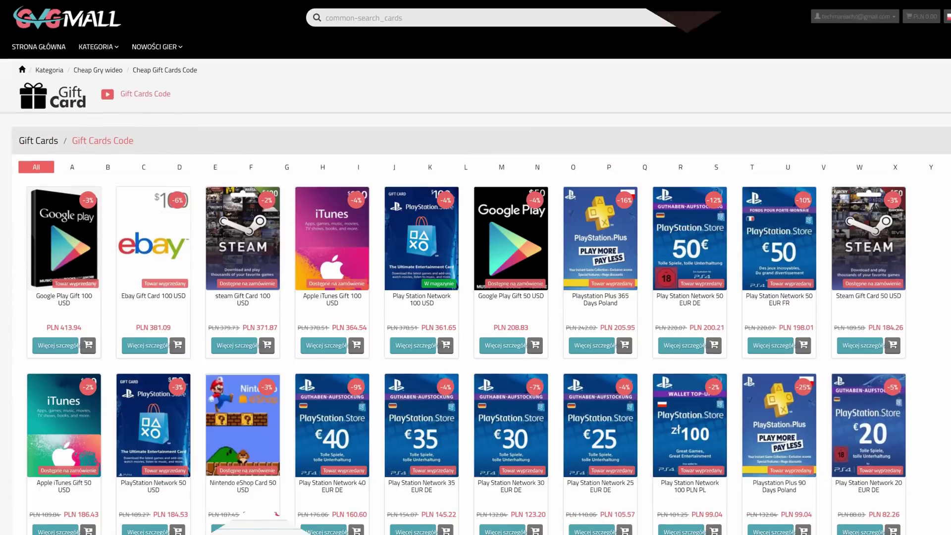
- Order one Microsoft Windows 10 Pro OEM CD-KEY GLOBAL and apply the promo code TM20 to it
scroll(476, 267, "down", 1)
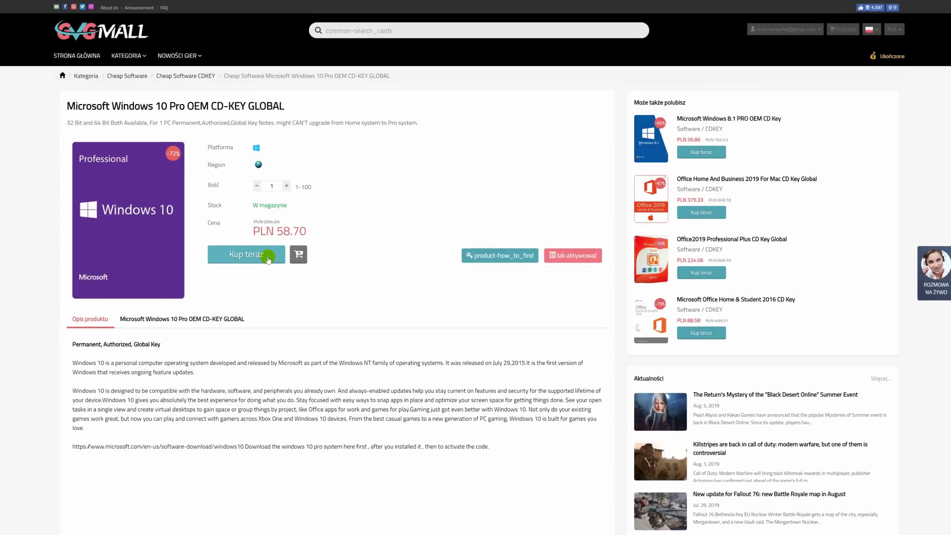
left_click(268, 258)
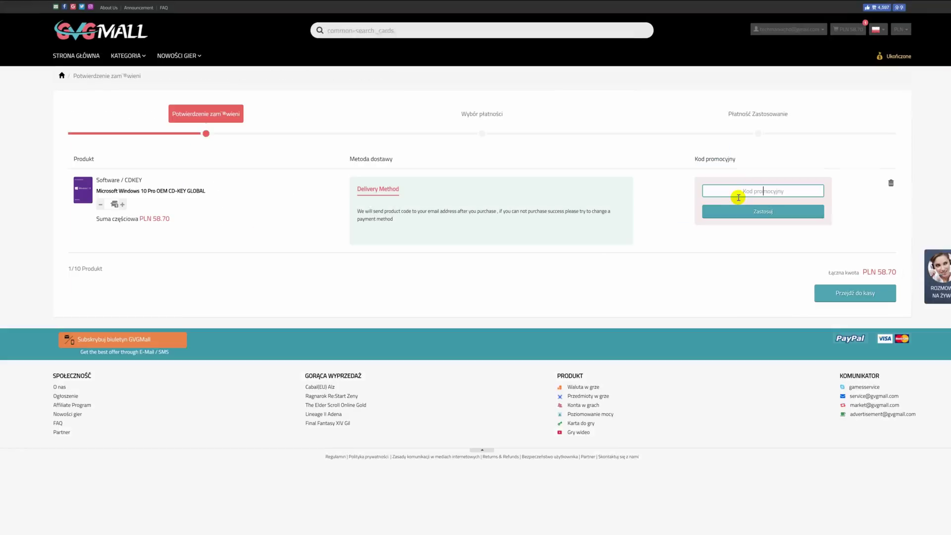
type("TM20")
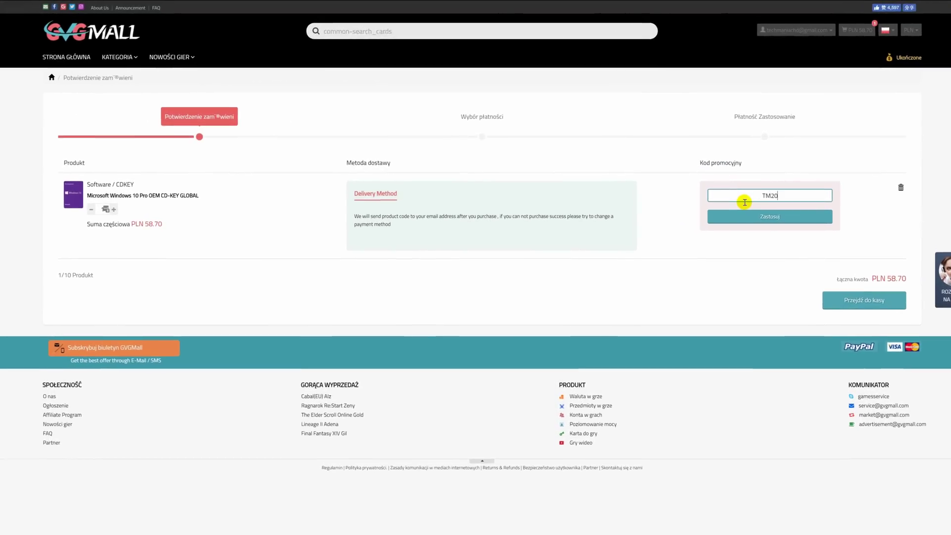
left_click(758, 218)
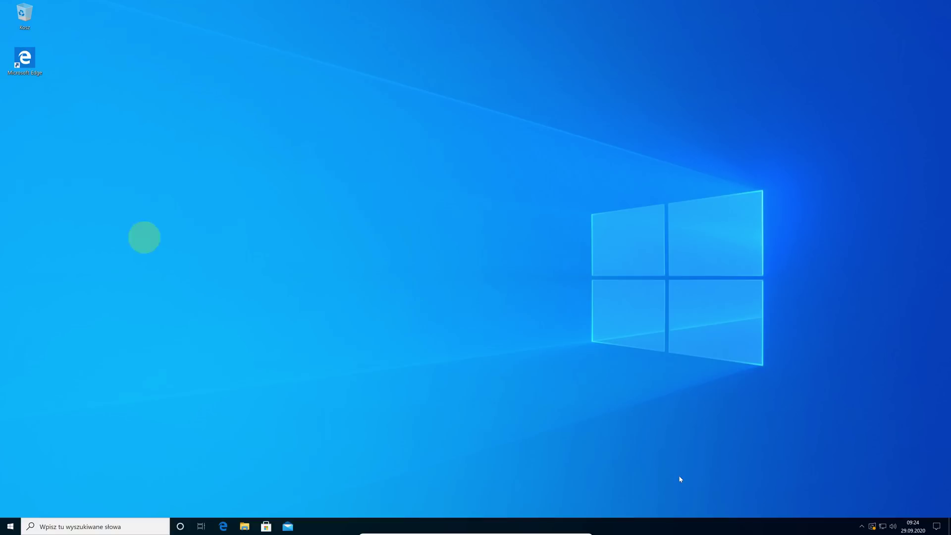
- Open Microsoft Edge from the desktop and go to ninite.com
left_click(30, 72)
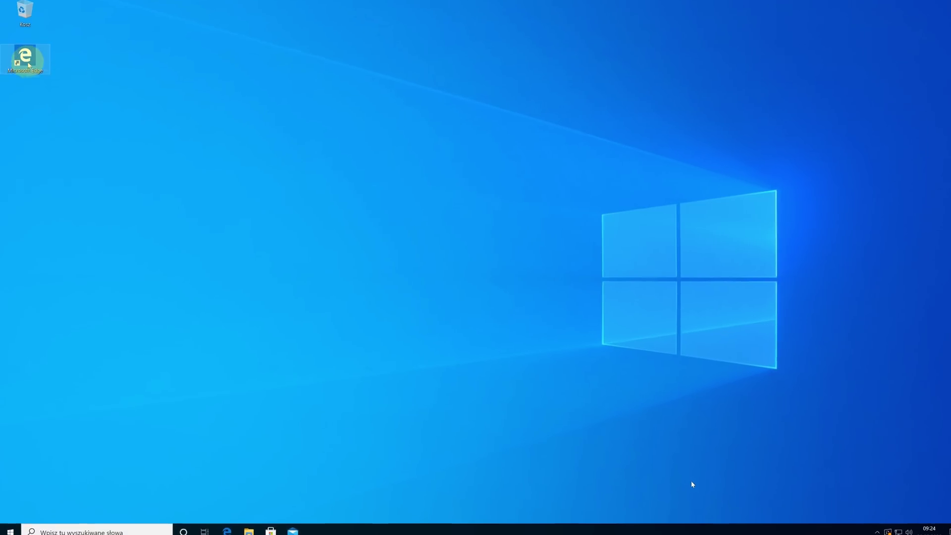
right_click(28, 65)
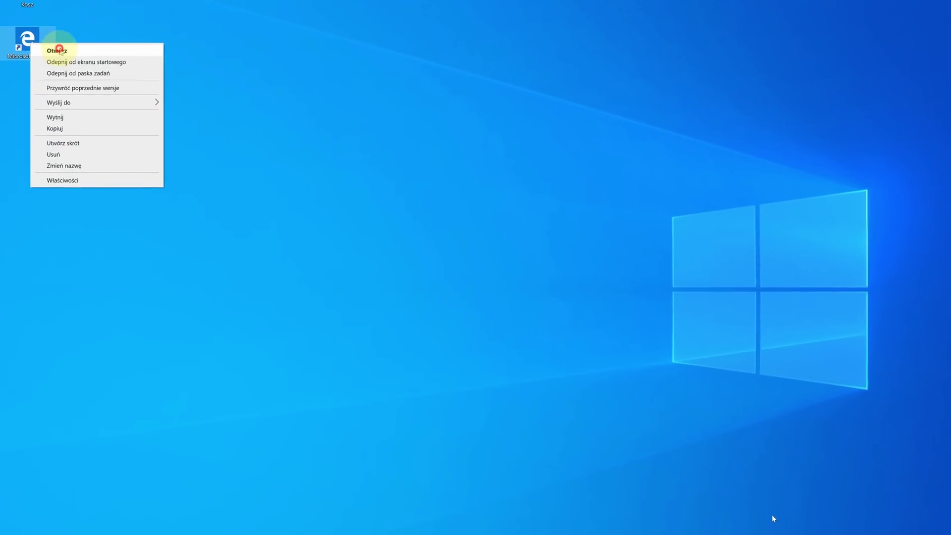
left_click(60, 51)
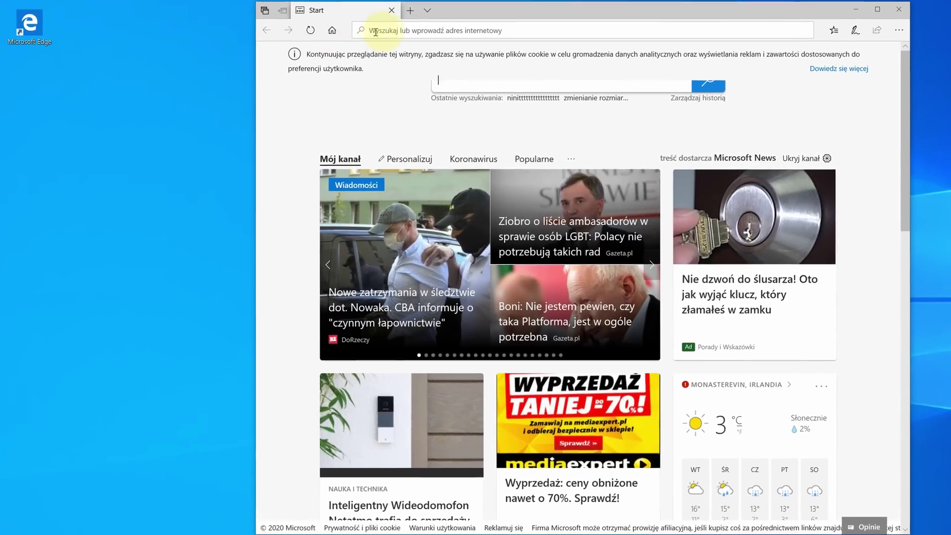
left_click(29, 24)
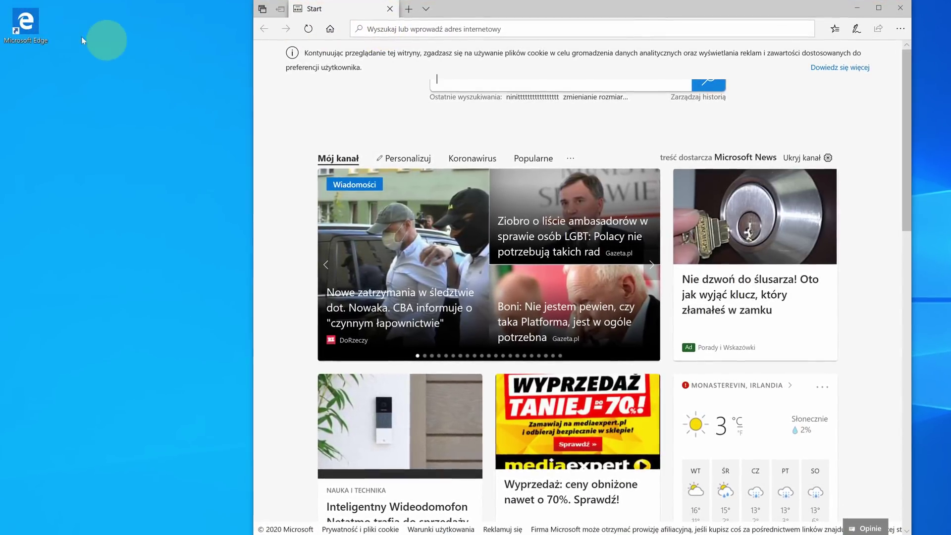
left_click(386, 29)
type("ninite.com")
key("Return")
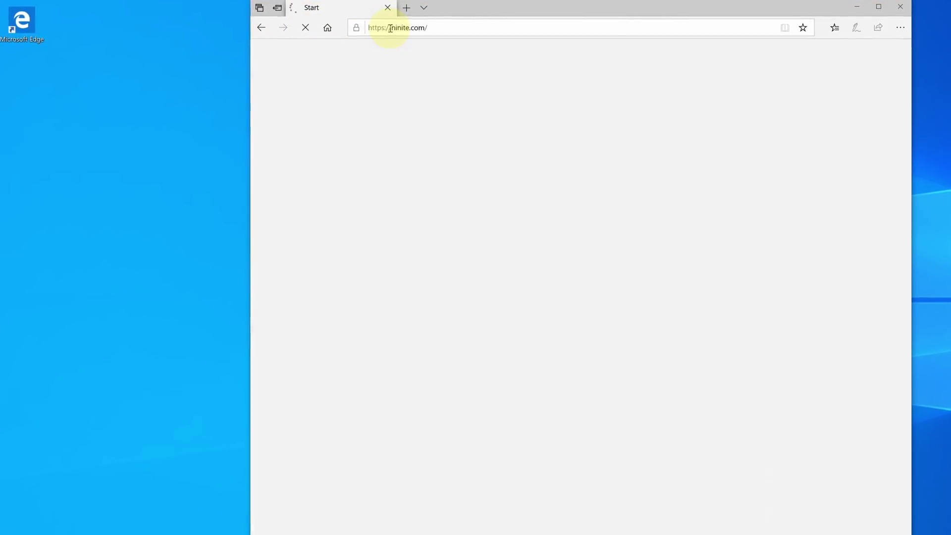
- Add Notepad++ from the Developer Tools group to the selection of apps to install
scroll(435, 297, "down", 3)
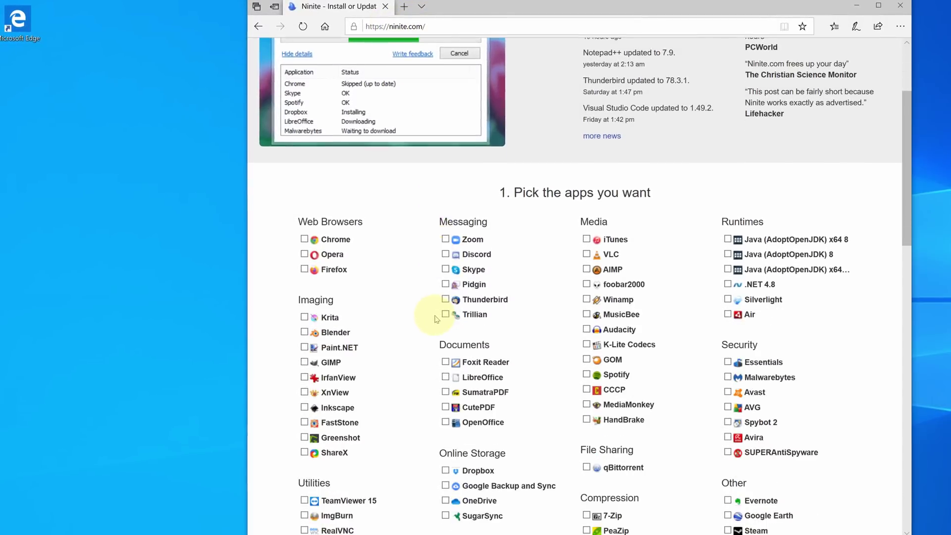
scroll(450, 268, "up", 1)
scroll(461, 305, "down", 3)
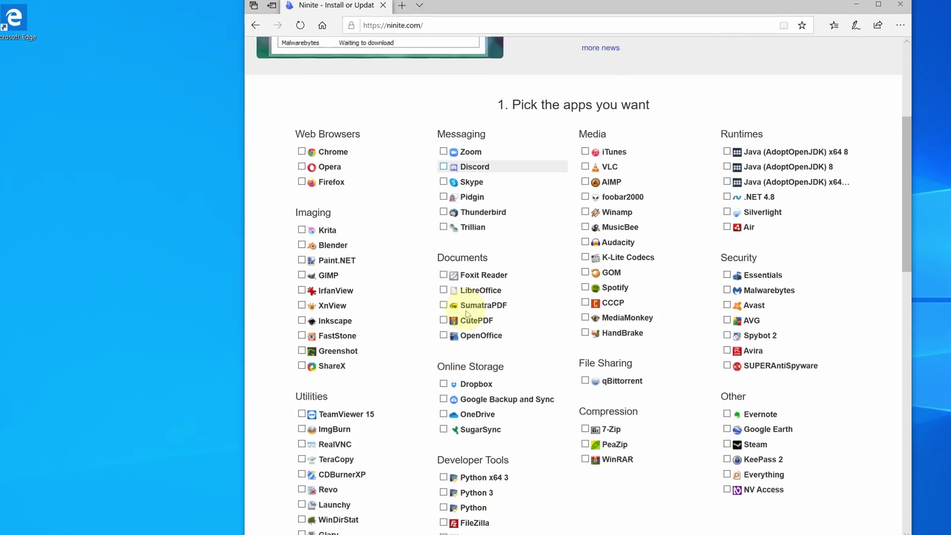
scroll(466, 313, "down", 2)
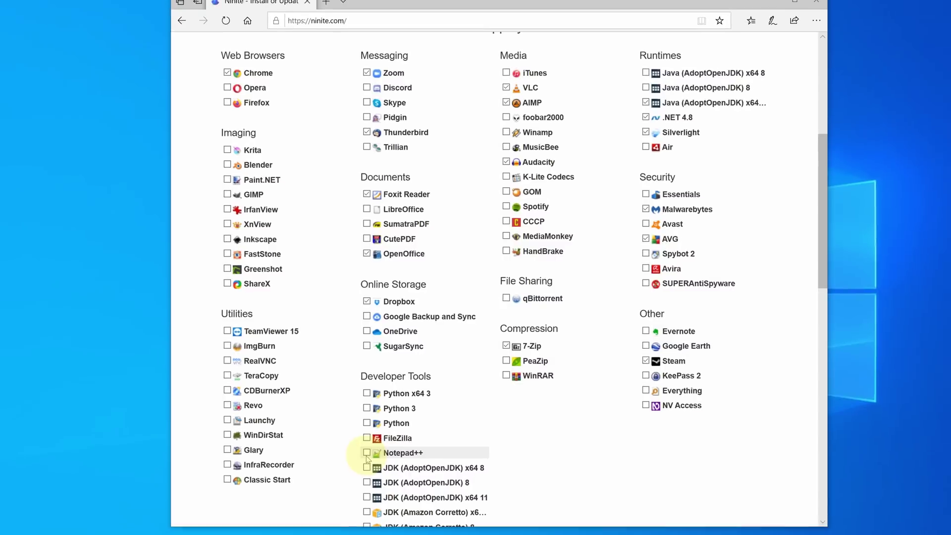
left_click(372, 490)
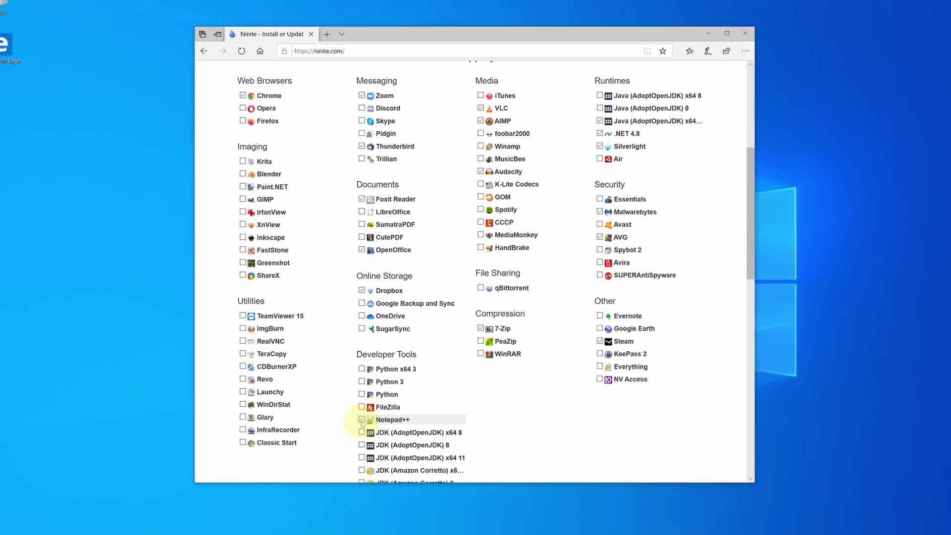
- Get the custom Ninite installer for the selected apps, run it with permission to make changes, and close the browser
scroll(444, 366, "down", 5)
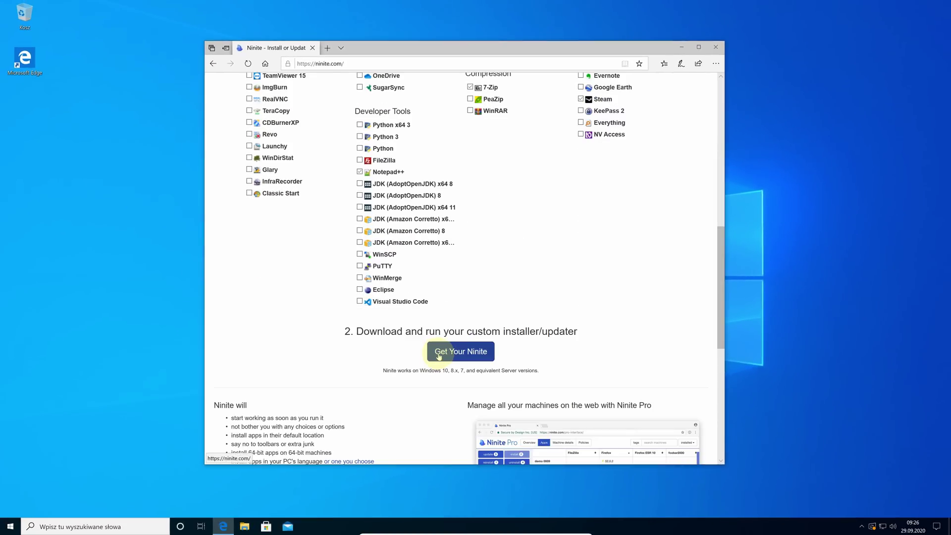
left_click(439, 353)
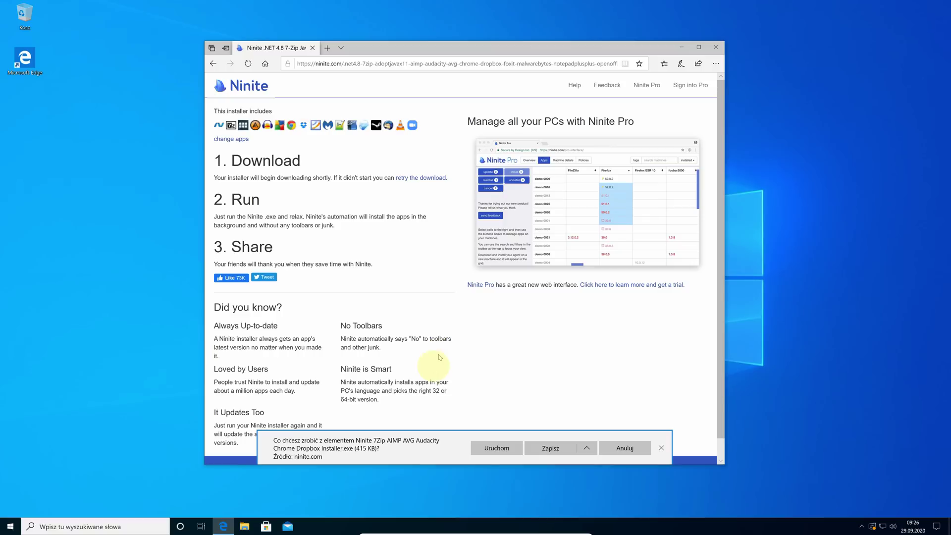
left_click(496, 449)
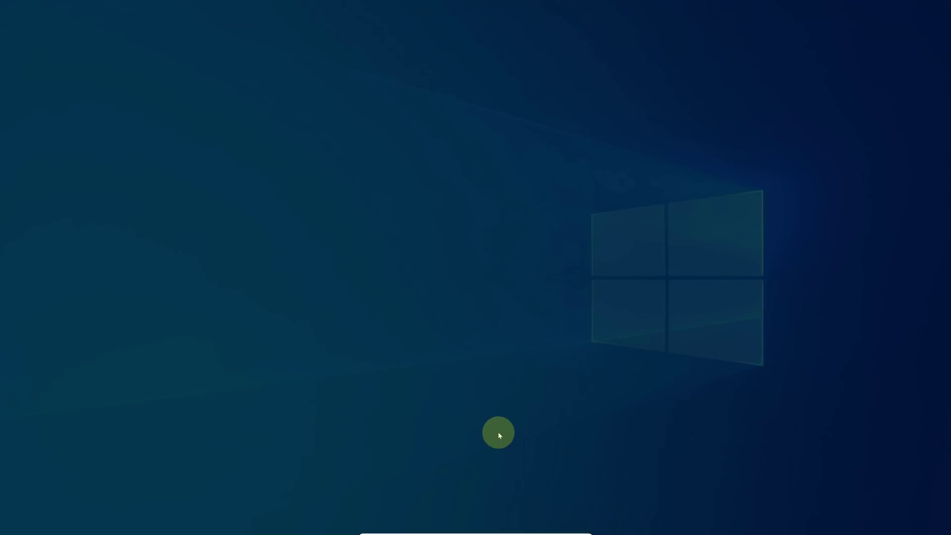
left_click(424, 324)
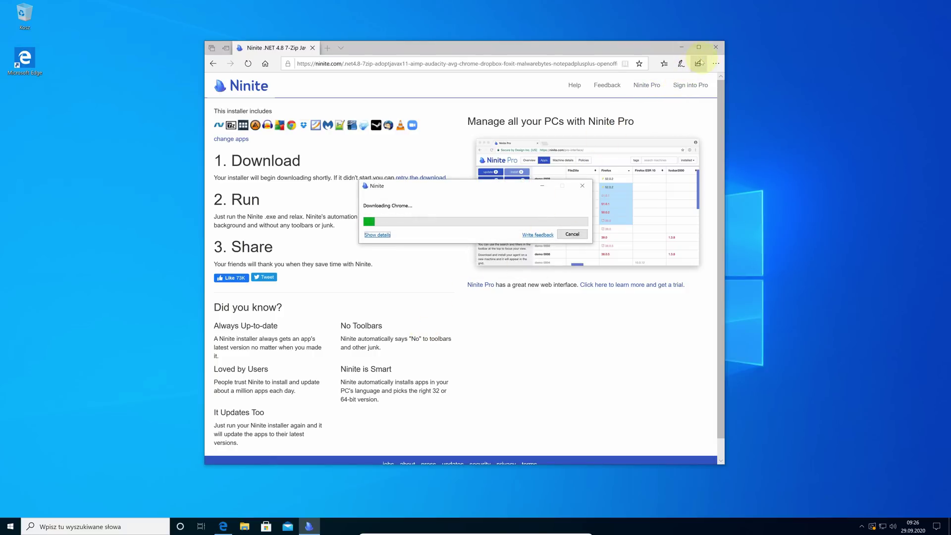
left_click(715, 48)
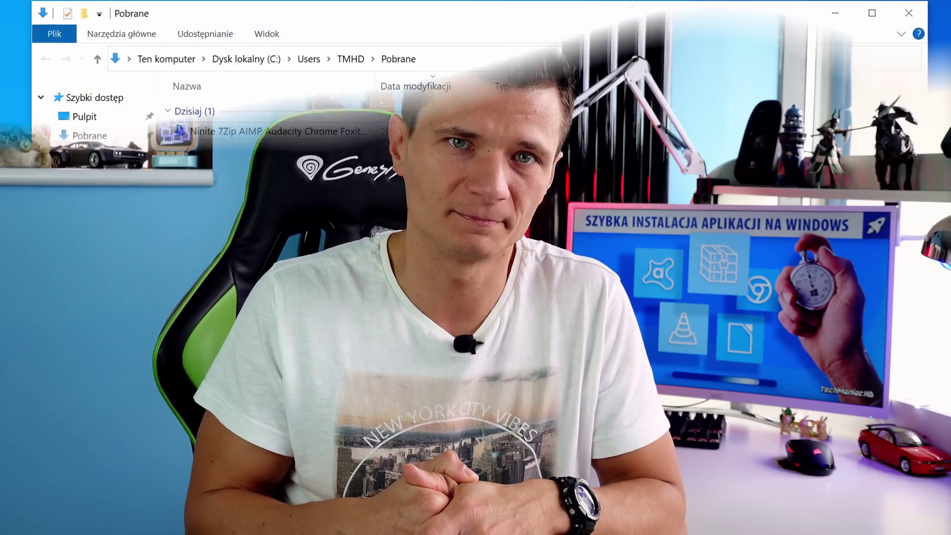
- Check the size and size on disk of the Ninite installer in the Downloads folder's file properties, leaving them unchanged
left_click(221, 141)
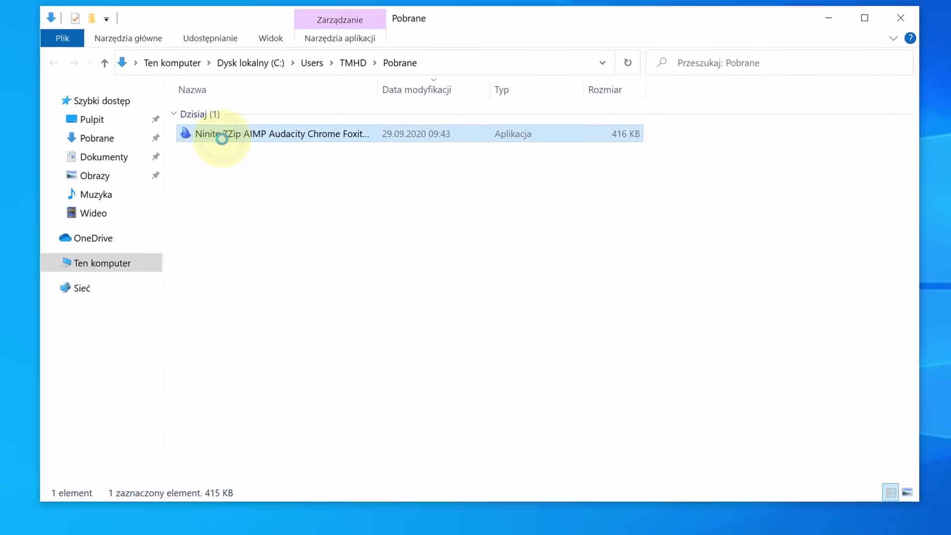
right_click(221, 140)
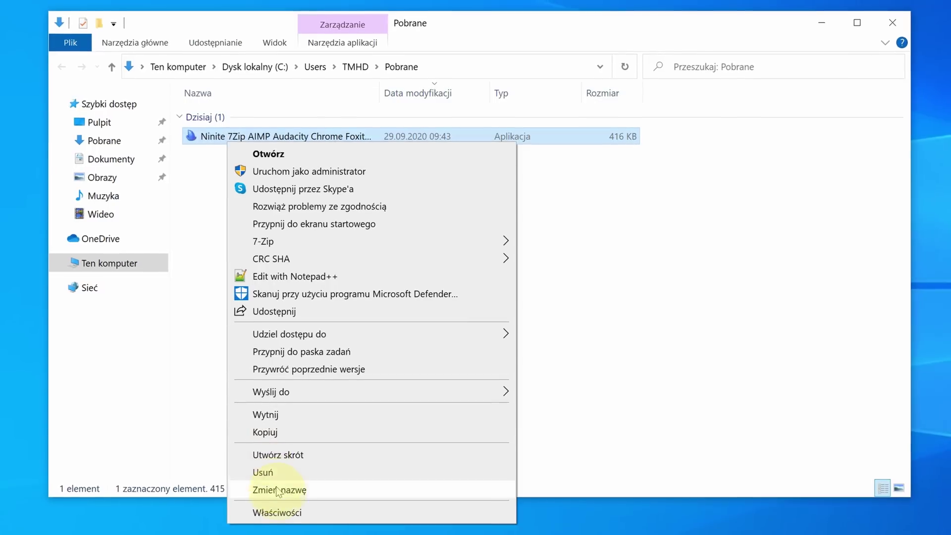
left_click(279, 515)
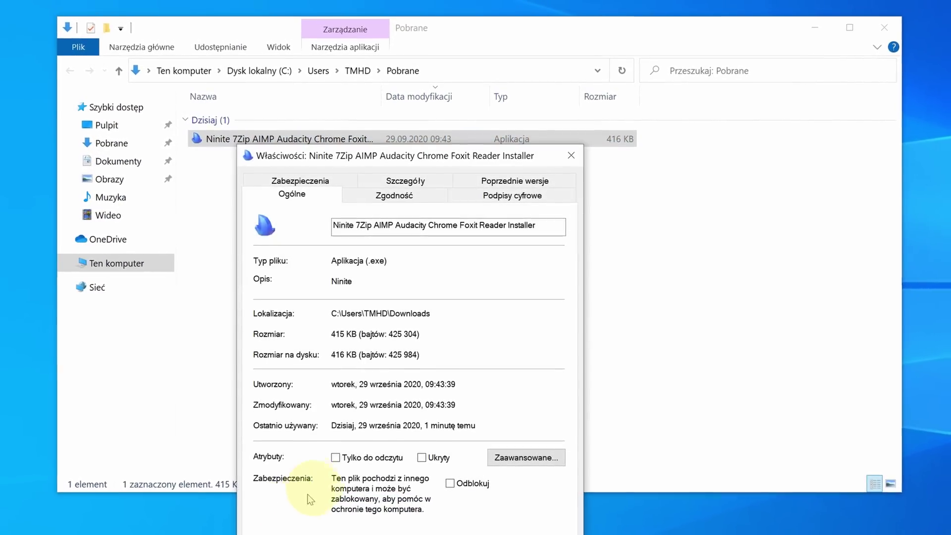
double_click(338, 335)
double_click(338, 353)
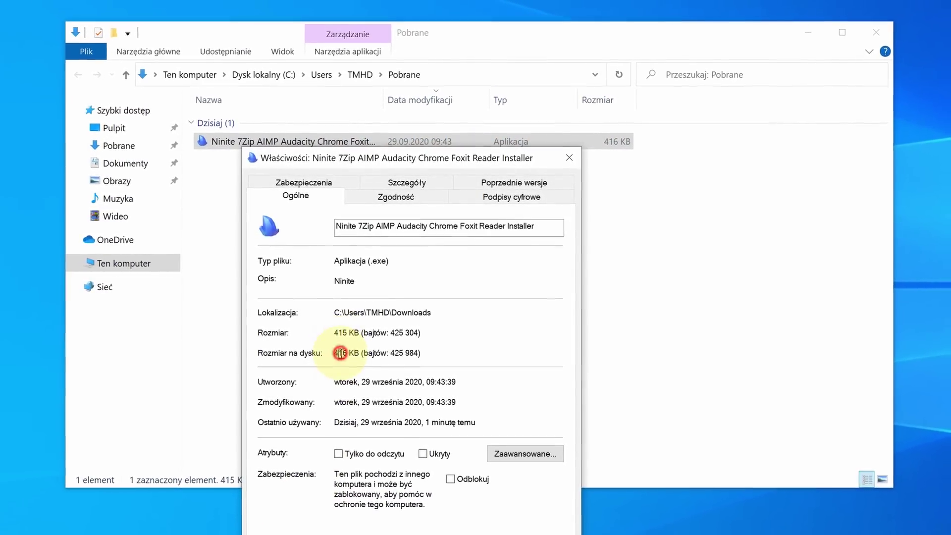
double_click(372, 354)
left_click(418, 332)
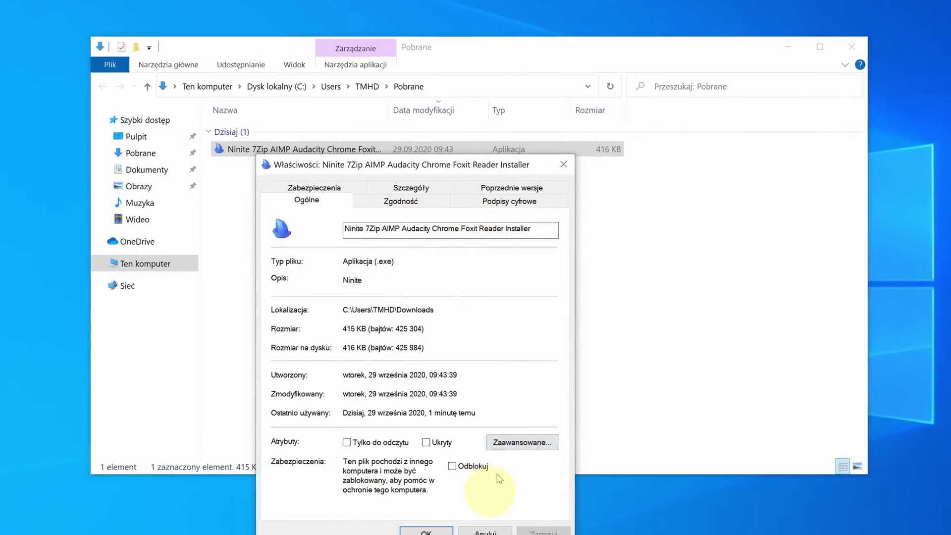
left_click(485, 532)
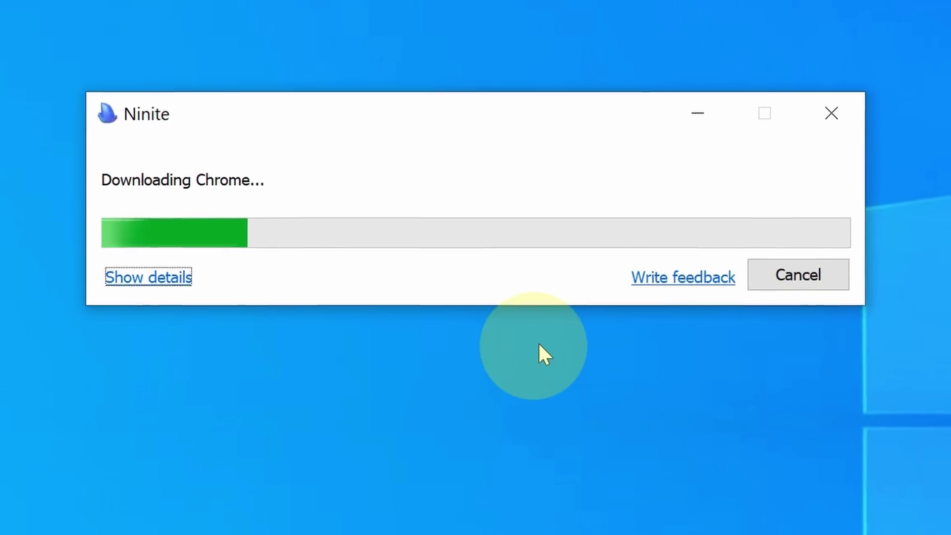
- Show the detailed status of the individual apps in the Ninite installation window
left_click(519, 346)
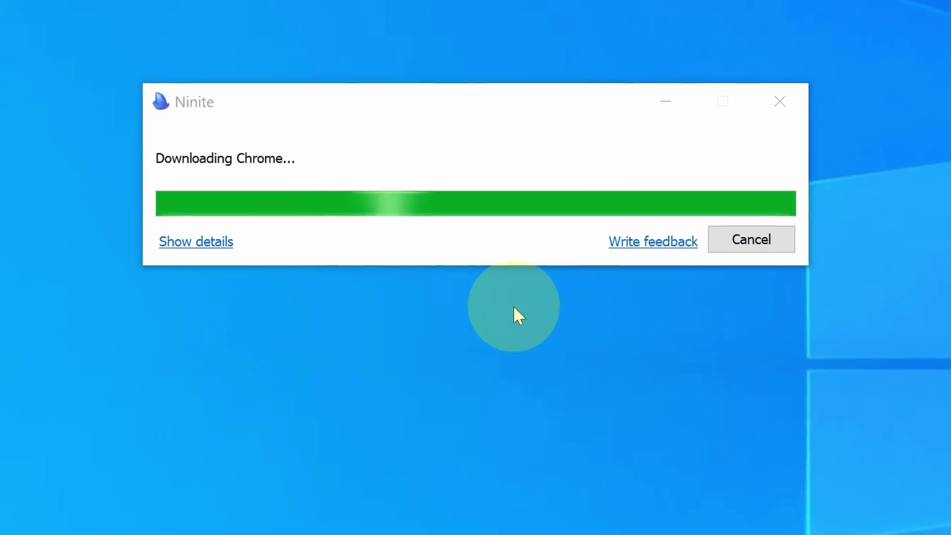
left_click(206, 238)
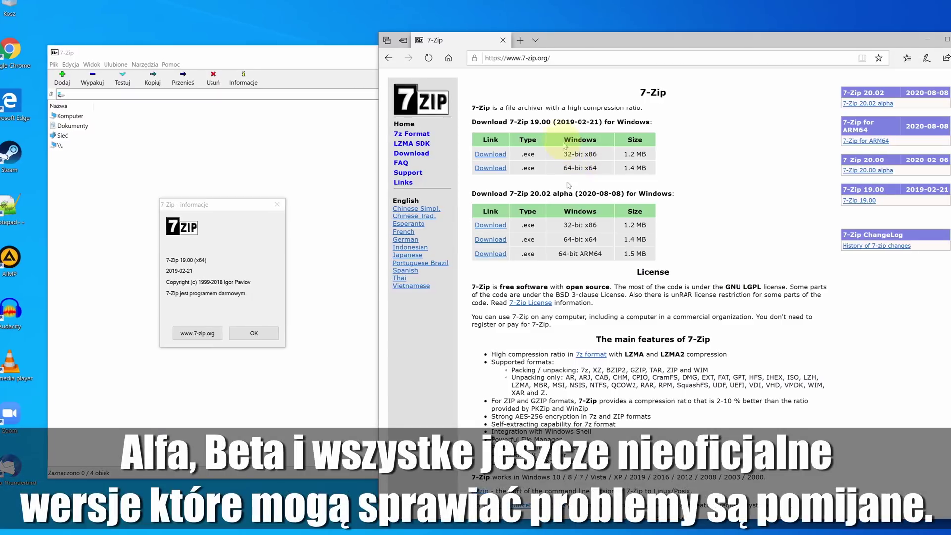
- Compare the installed 7-Zip version with the stable release on 7-zip.org, highlighting its version number and date
left_click_drag(531, 122, 606, 124)
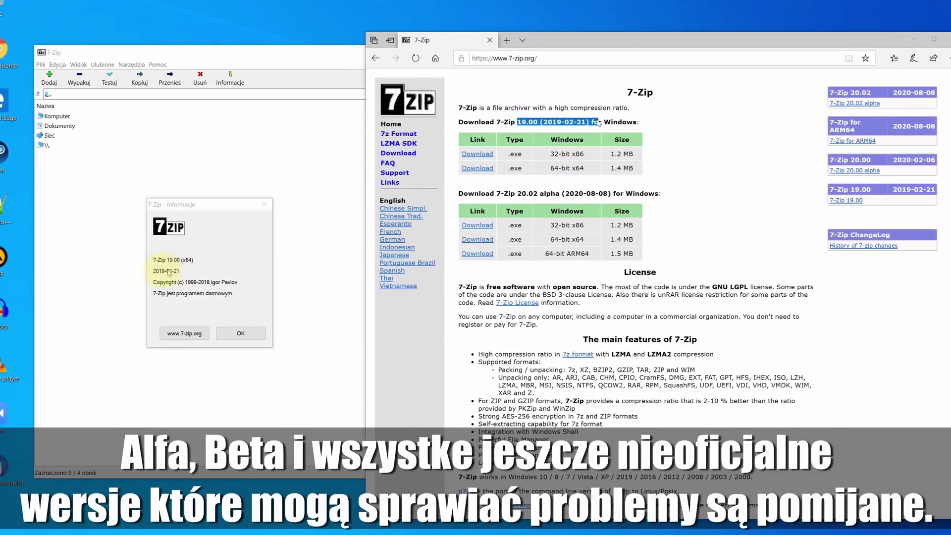
left_click(173, 238)
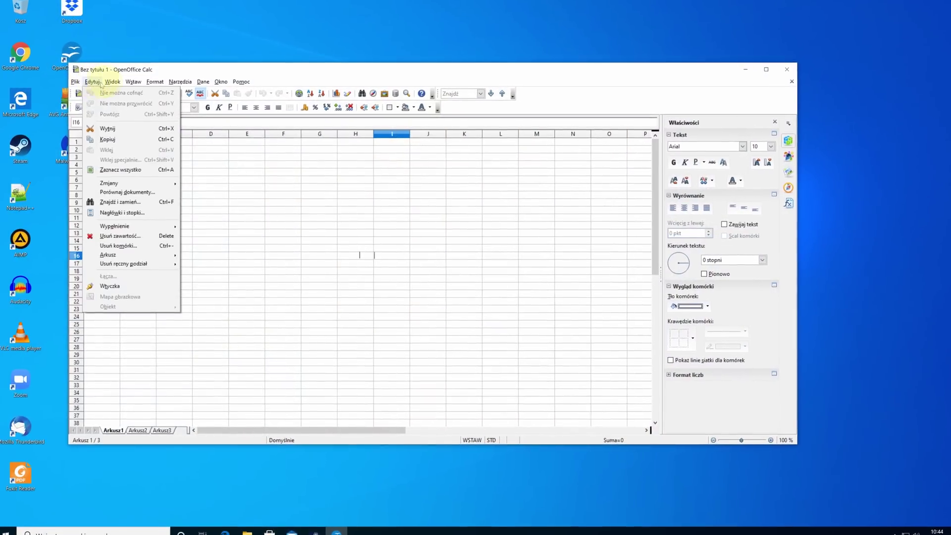
mouse_move(123, 81)
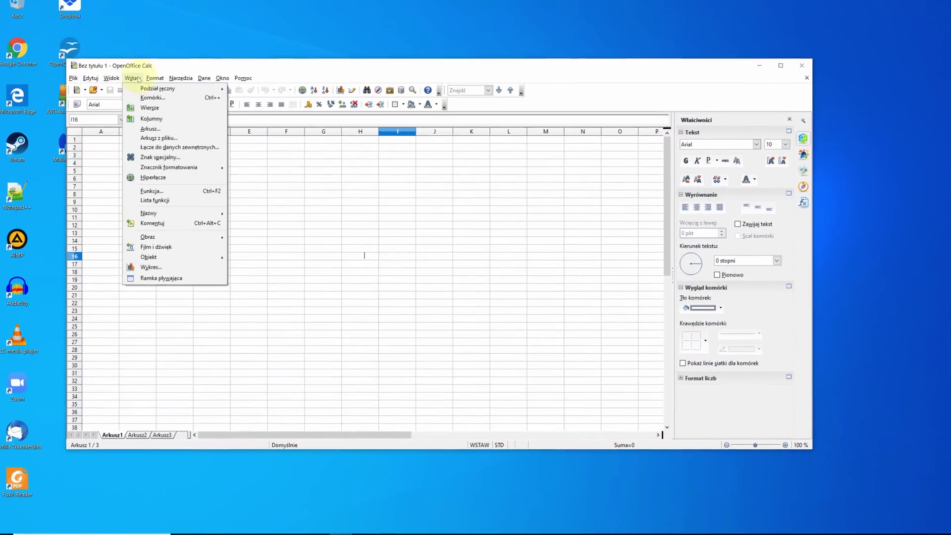
mouse_move(179, 83)
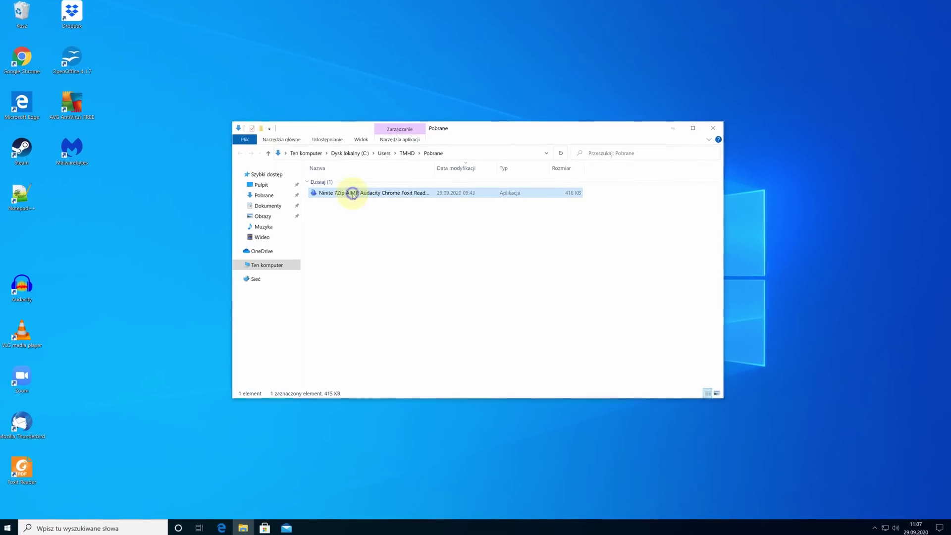
- Examine the properties of the saved Ninite installer in the Downloads folder again and close them
right_click(352, 193)
left_click(383, 425)
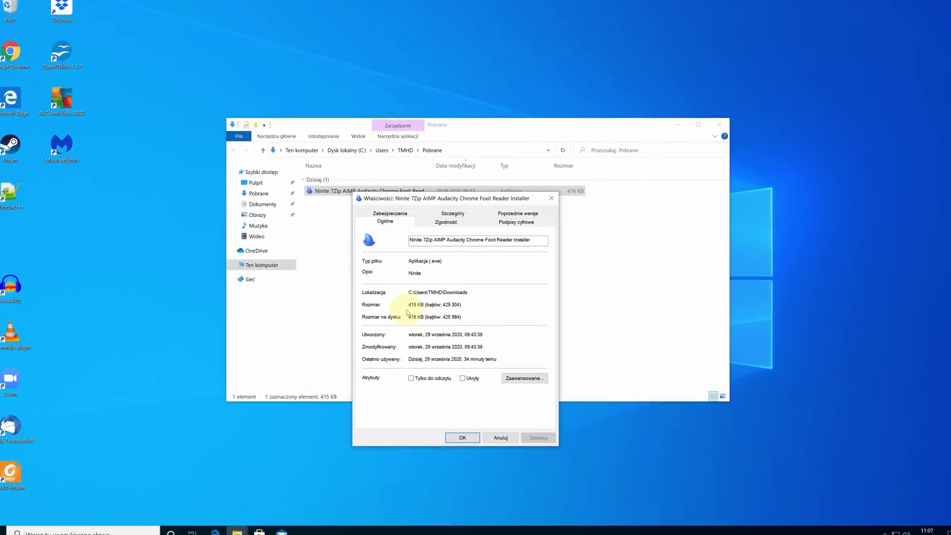
left_click(462, 438)
- Run the saved Ninite installer as administrator, allow it to make changes, and close the Downloads folder window
right_click(373, 194)
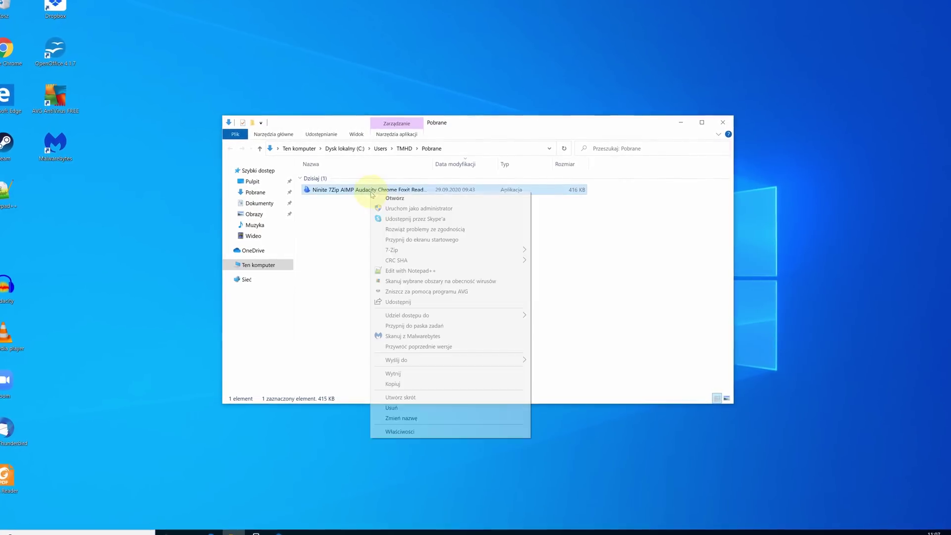
left_click(411, 208)
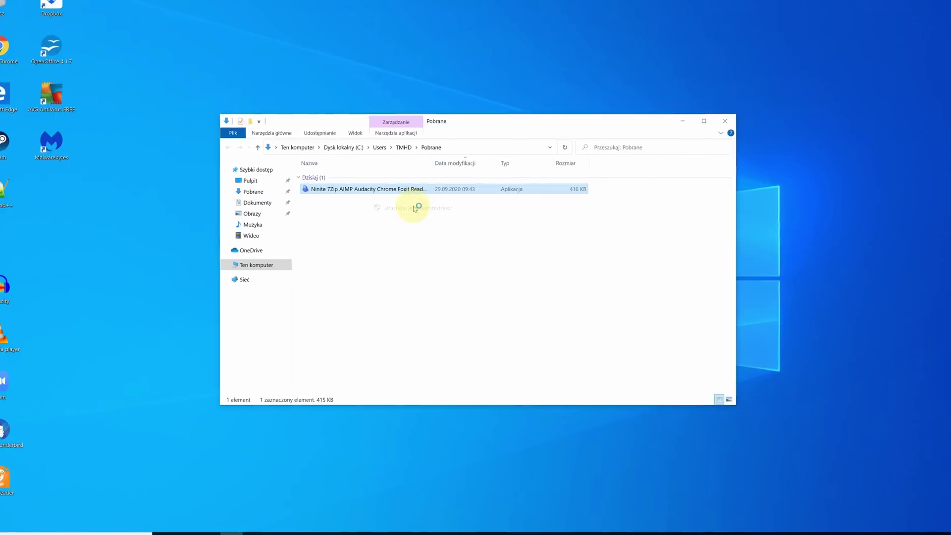
left_click(438, 331)
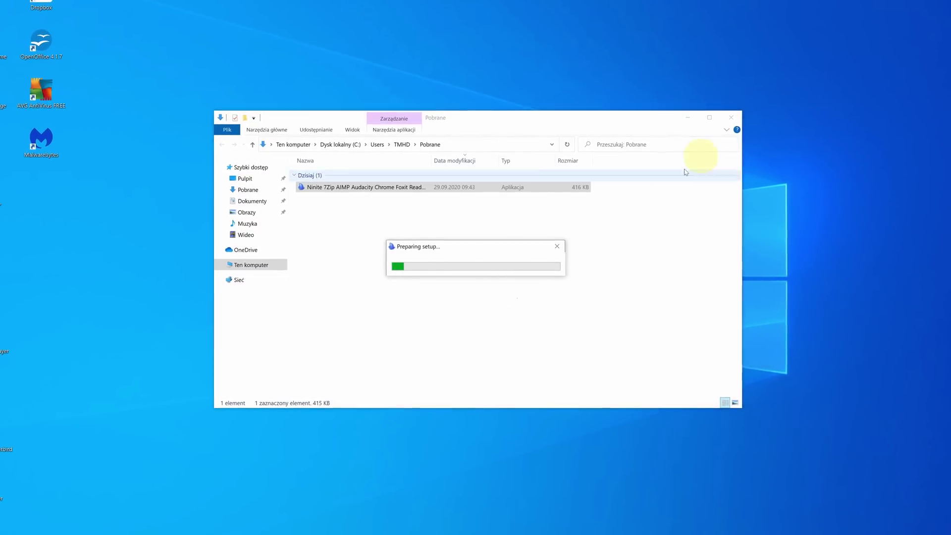
left_click(731, 118)
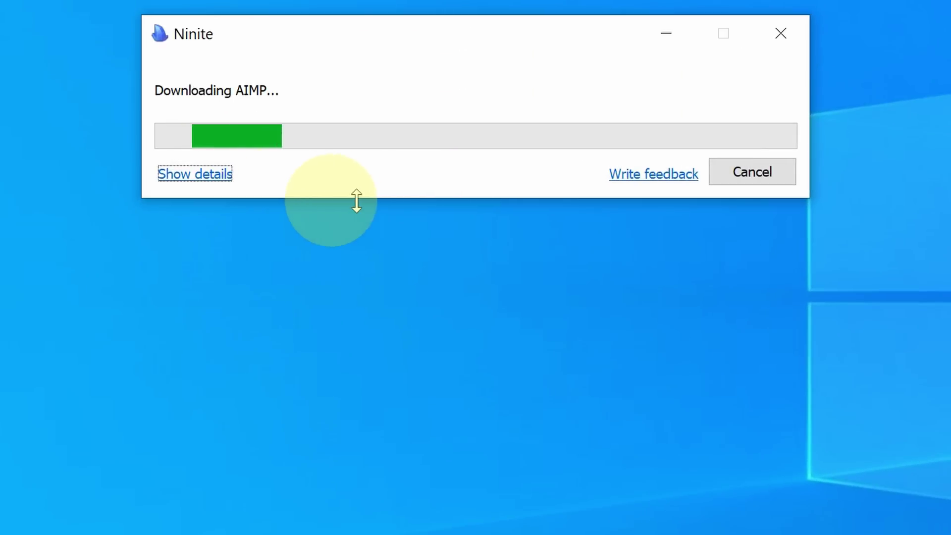
- Expand the details in the Ninite window and review the status of each application during the update
left_click(366, 232)
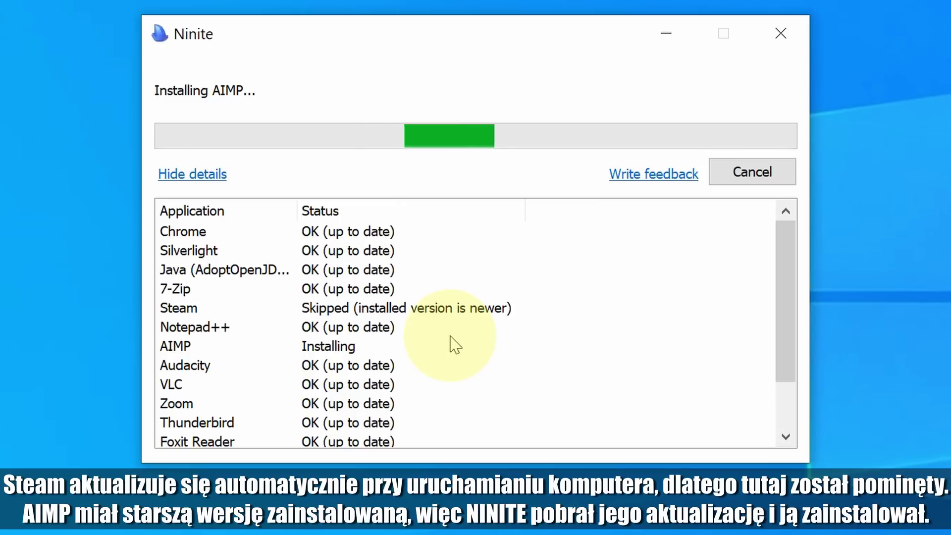
scroll(453, 359, "down", 2)
scroll(458, 379, "up", 2)
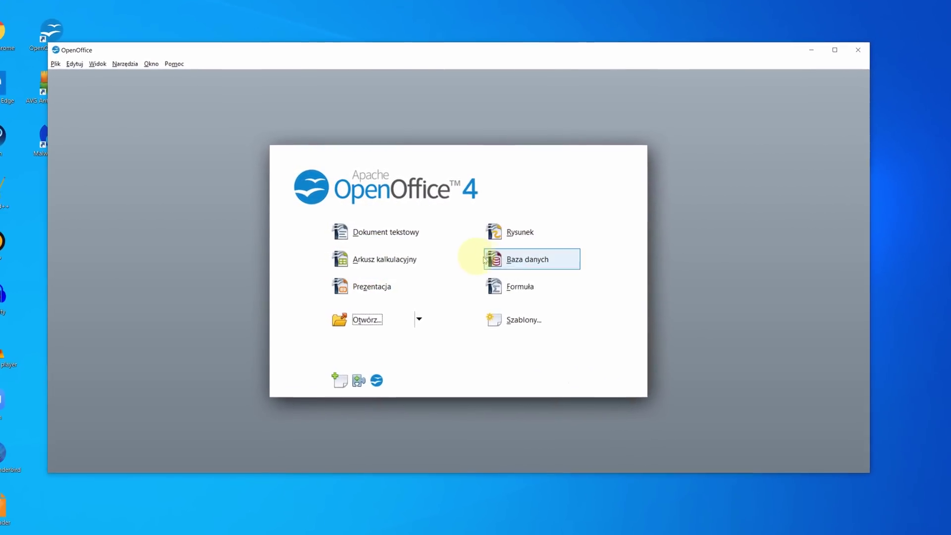
- Create a new spreadsheet from the OpenOffice start screen
left_click(394, 259)
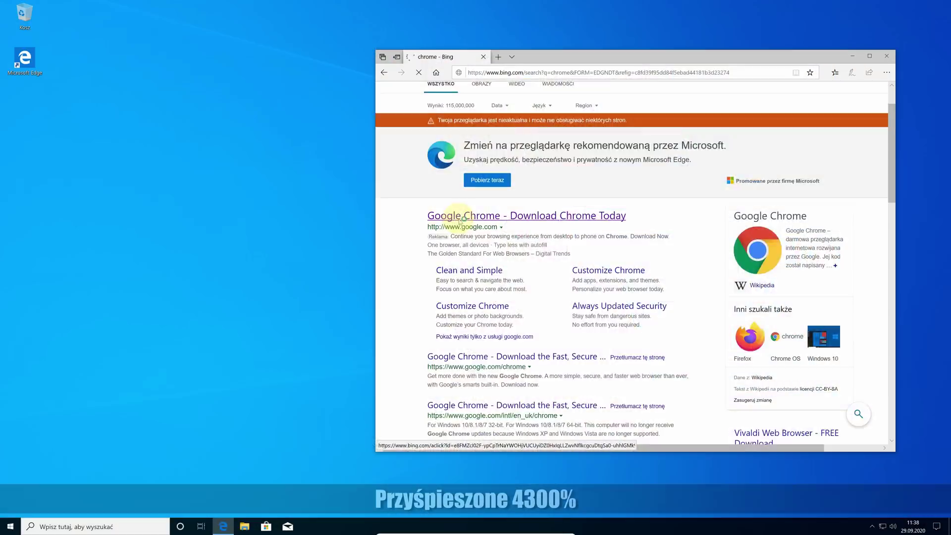
- Download the Chrome installer from Google's site, and search for aimp to download the AIMP archive
left_click(452, 218)
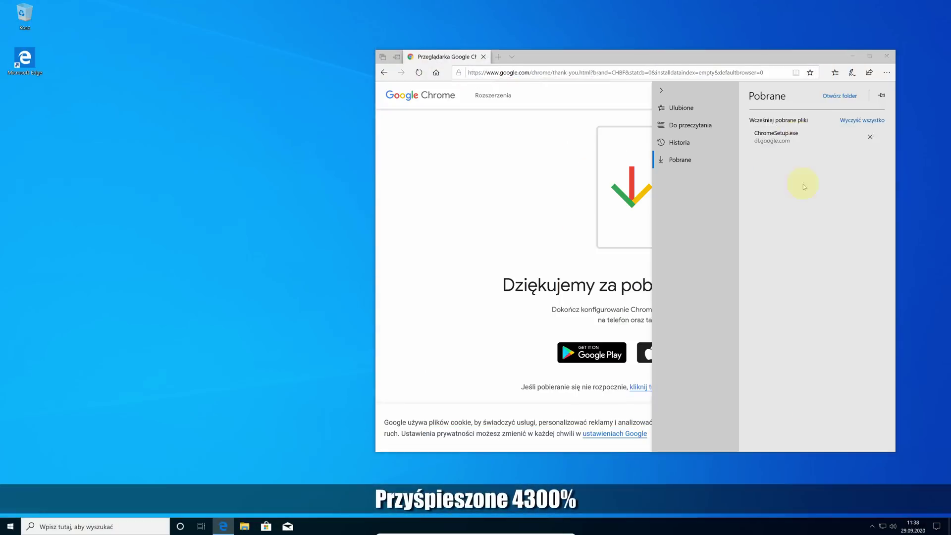
type("aimp")
key("Return")
left_click(460, 164)
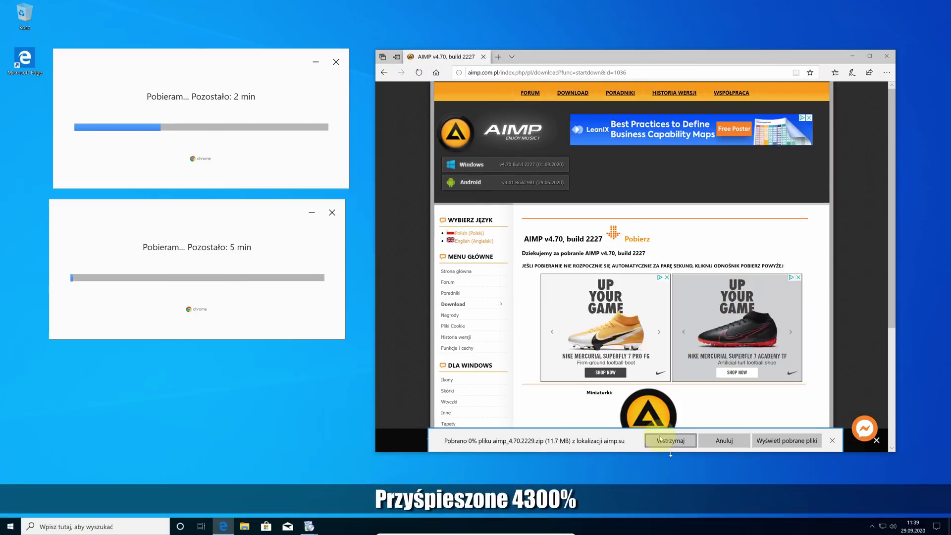
- Search for vlc in a new browser tab and download the 64-bit Windows installer of VLC 3.0.11
key("ctrl+t")
type("vlc")
key("Return")
left_click(460, 159)
left_click(639, 264)
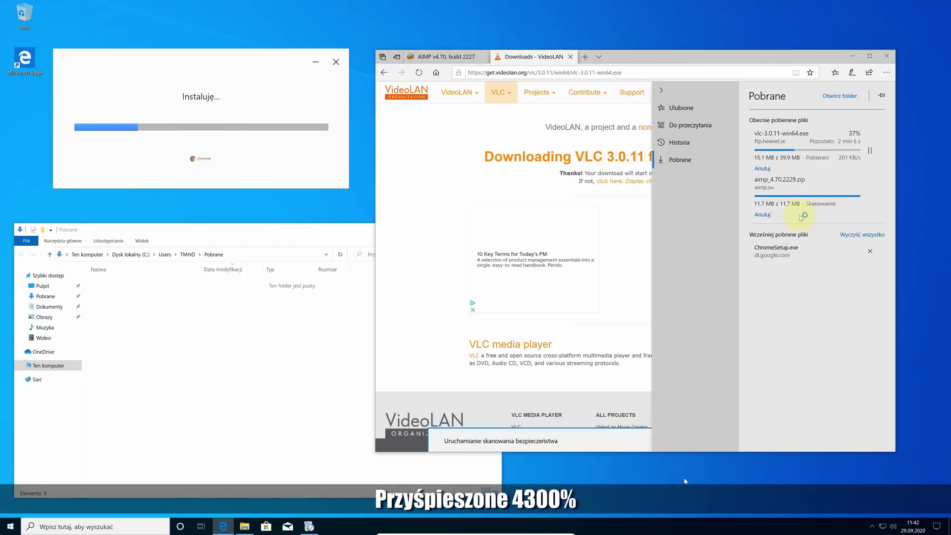
- Close the browser, then run the downloaded AIMP setup and install it with the shortcut and Windows integration options enabled
left_click(887, 56)
double_click(128, 293)
left_click(474, 276)
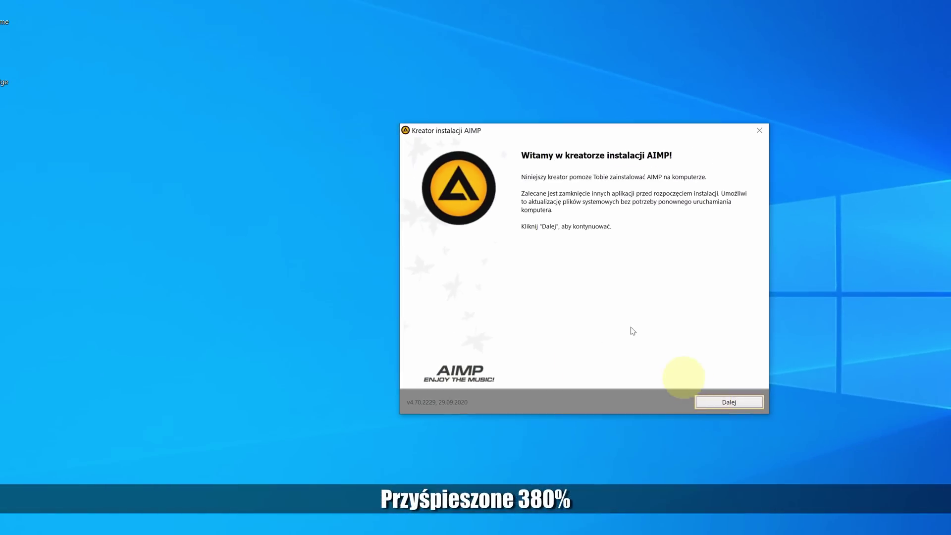
left_click(729, 401)
left_click(471, 368)
key("Return")
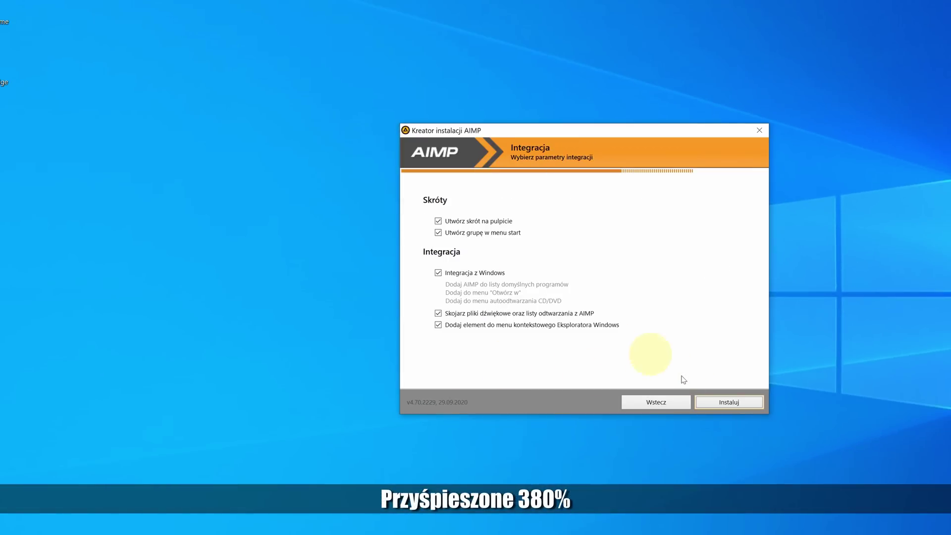
left_click(727, 402)
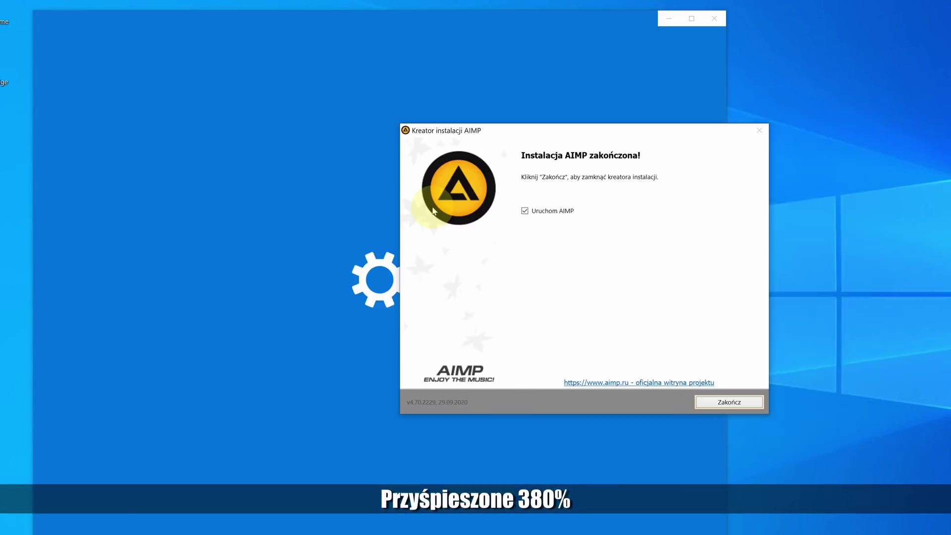
- Finish the AIMP setup without launching the program, and choose the default music player in the Windows settings
left_click(464, 266)
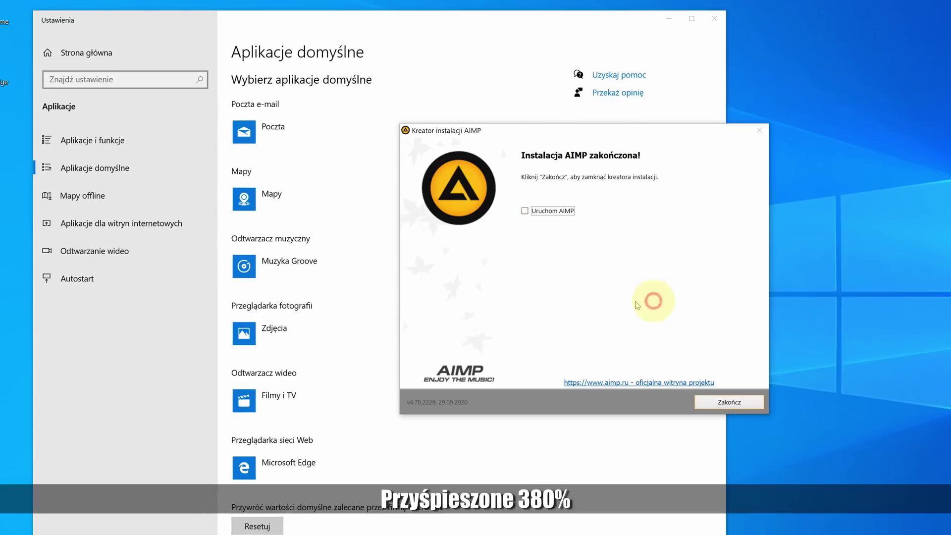
left_click(728, 399)
left_click(270, 266)
left_click(286, 142)
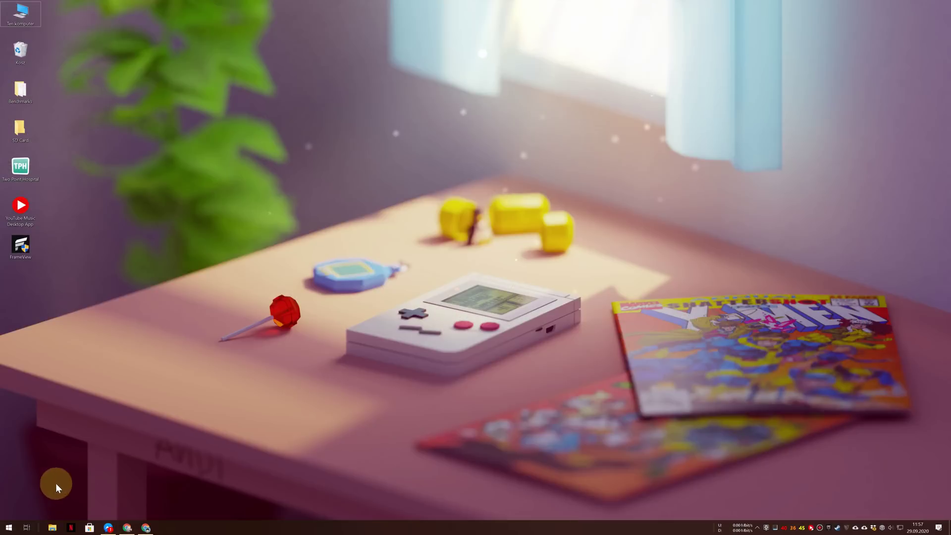
- Open the Microsoft Store and look through its home page
left_click(9, 527)
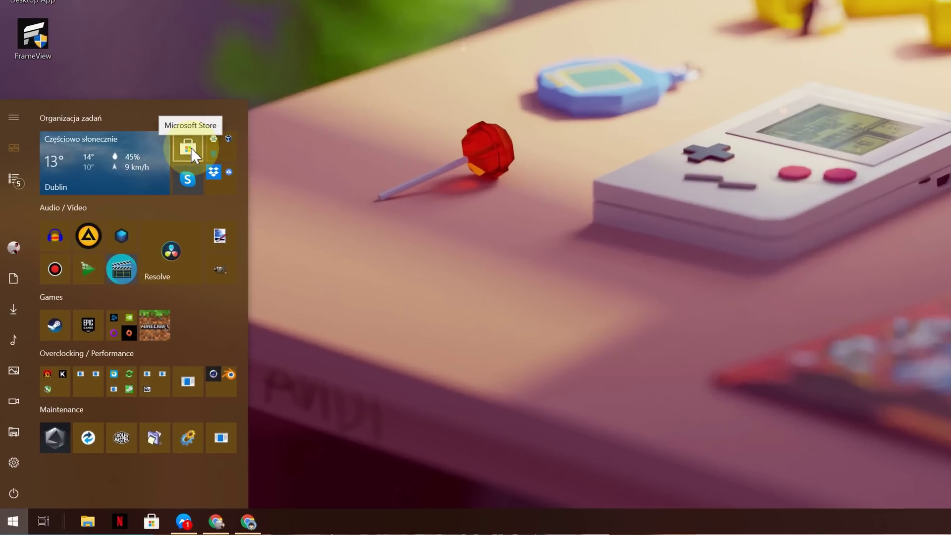
left_click(188, 145)
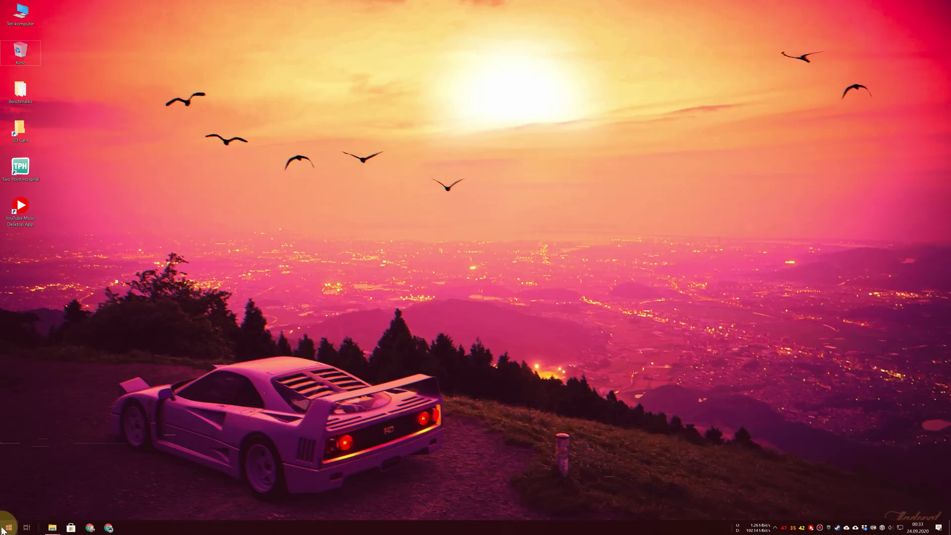
left_click(4, 527)
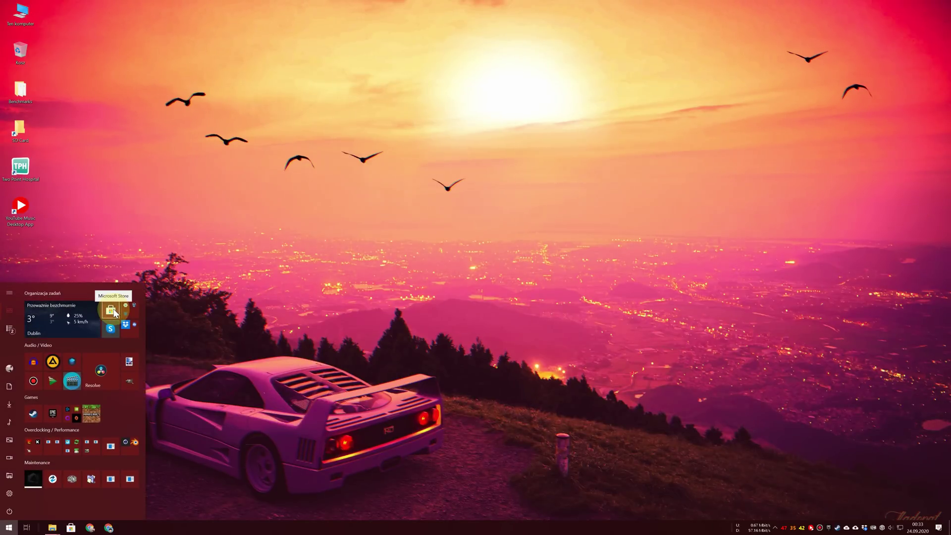
left_click(112, 311)
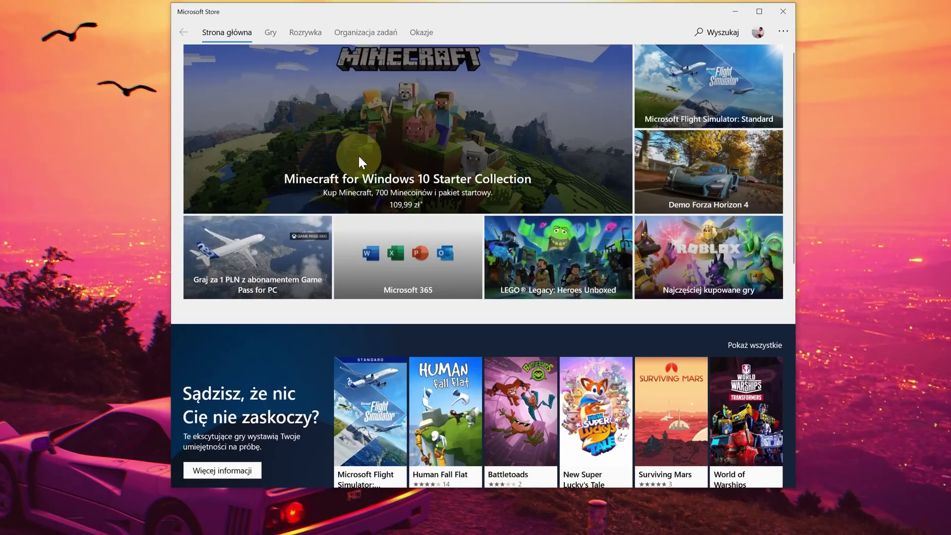
left_click_drag(789, 250, 777, 526)
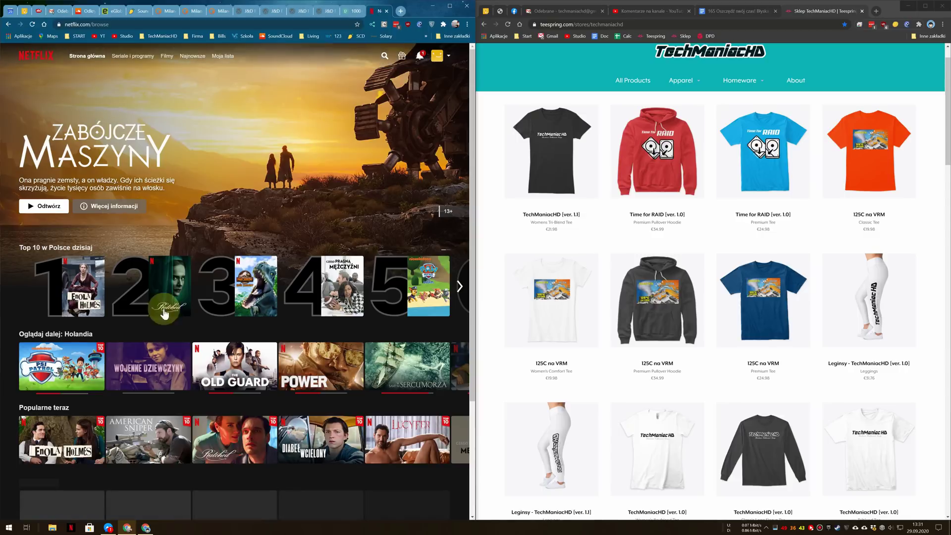
- Open the Netflix app and download the movie The Meg
scroll(337, 243, "down", 3)
scroll(167, 237, "down", 7)
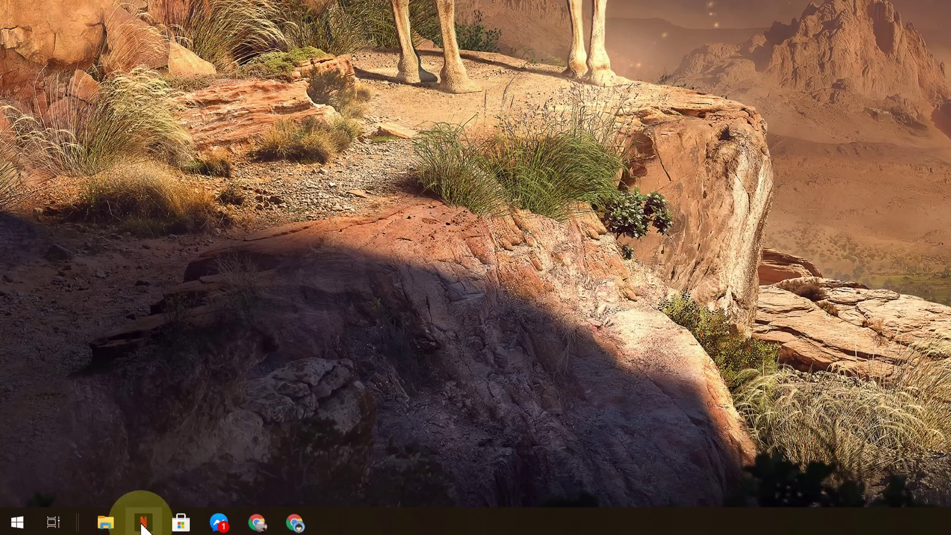
left_click(143, 524)
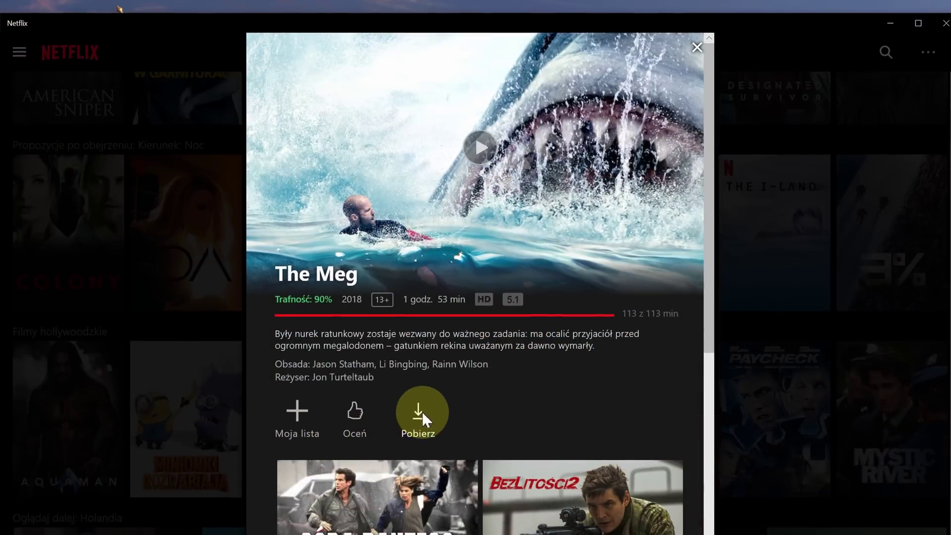
left_click(414, 401)
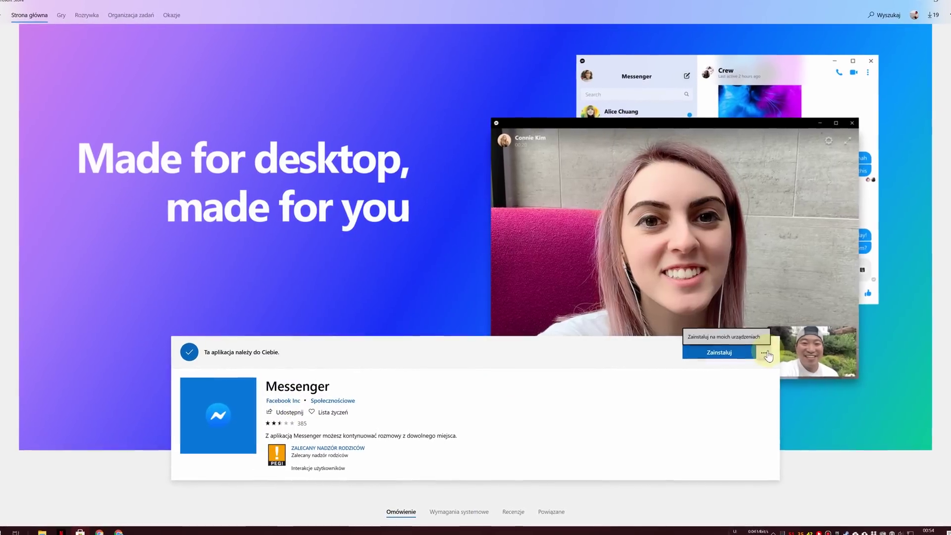
- Install Messenger from its Microsoft Store page
left_click(727, 355)
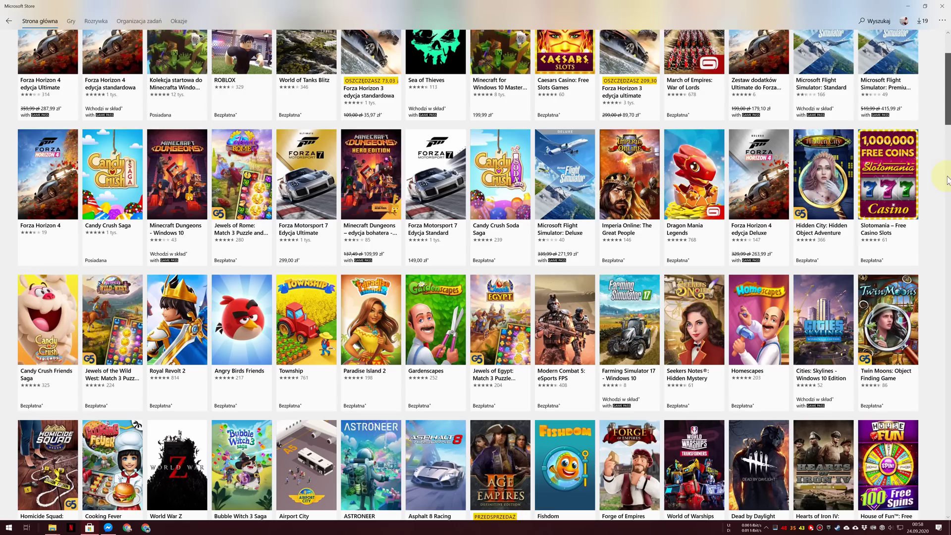
- Examine the game listings in the Microsoft Store, including the best-selling, best free and new PC games
scroll(947, 188, "down", 3)
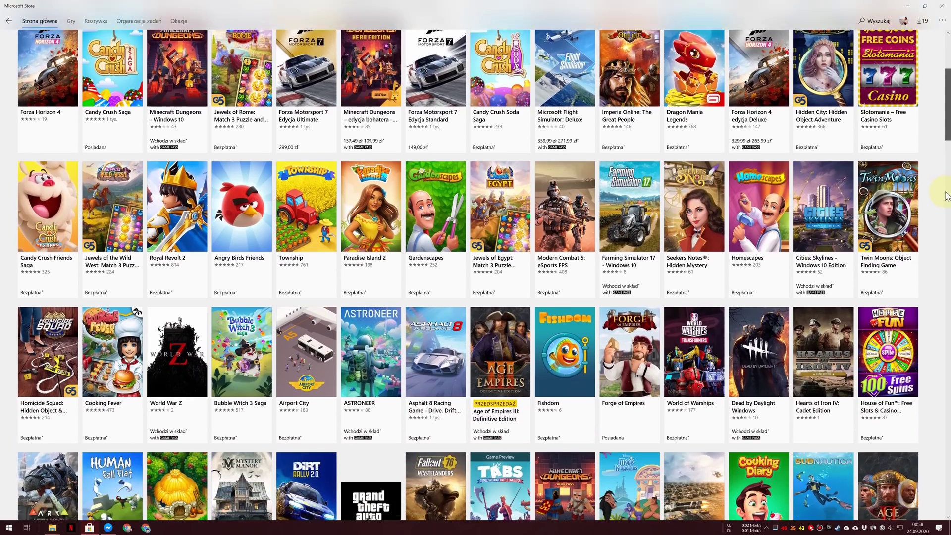
scroll(281, 250, "down", 5)
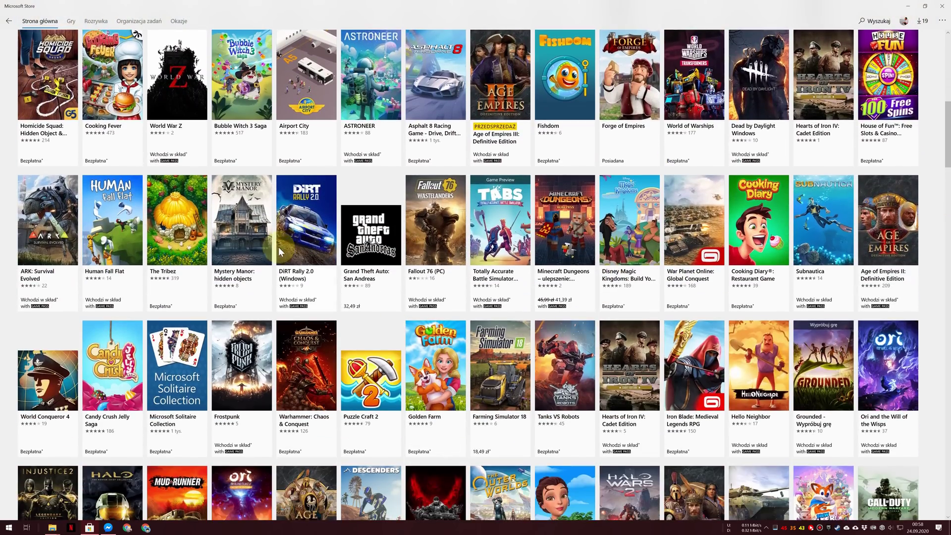
scroll(269, 342, "down", 9)
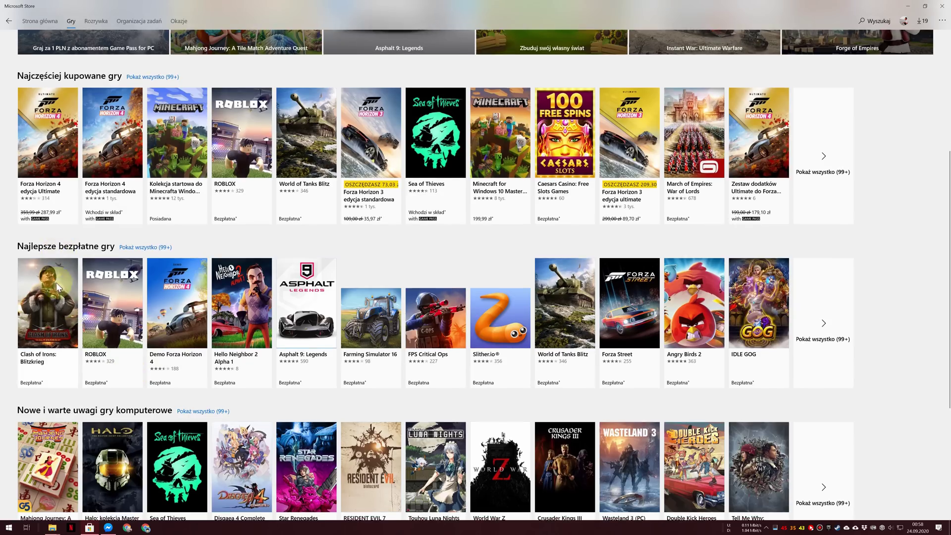
scroll(68, 303, "down", 2)
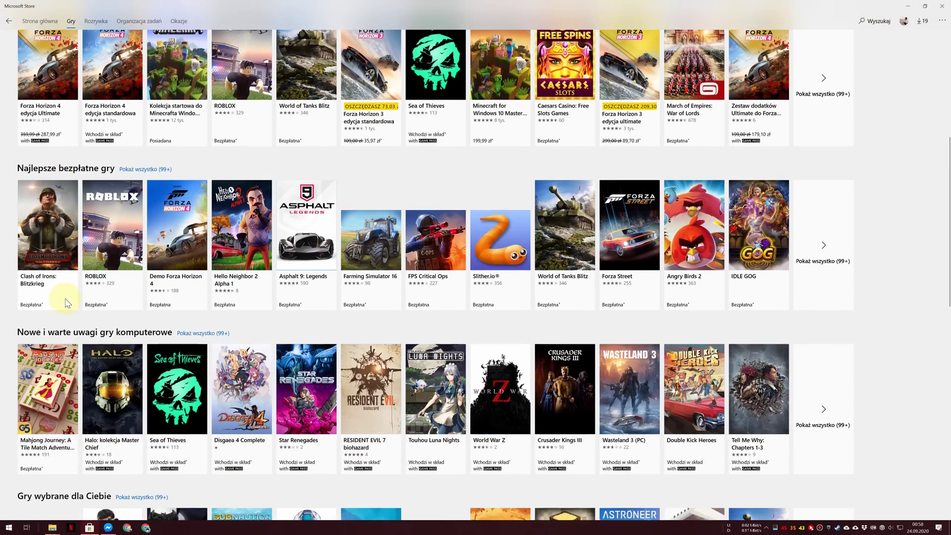
scroll(81, 322, "down", 2)
scroll(82, 337, "down", 8)
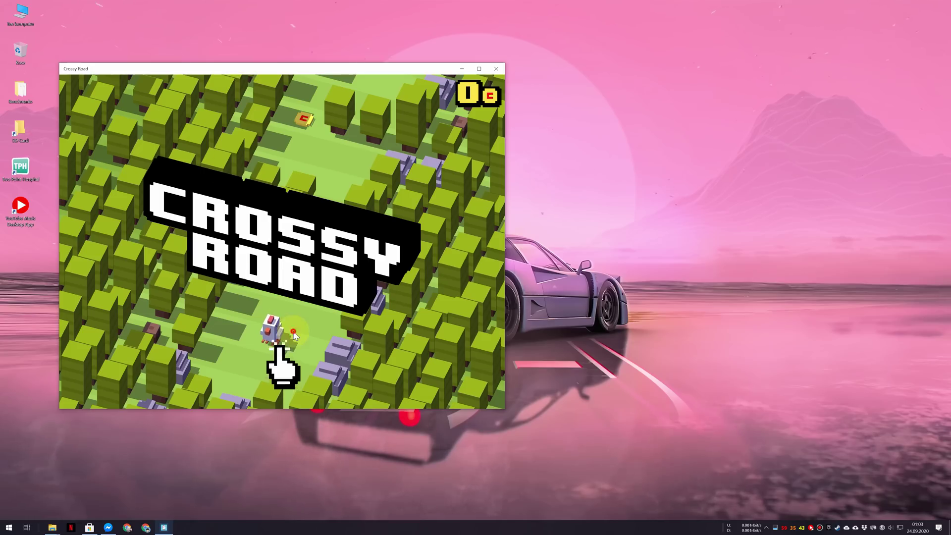
- Play Crossy Road, hopping the chicken forward past the trees and across the roads and railway tracks
left_click(293, 335)
left_click(294, 335)
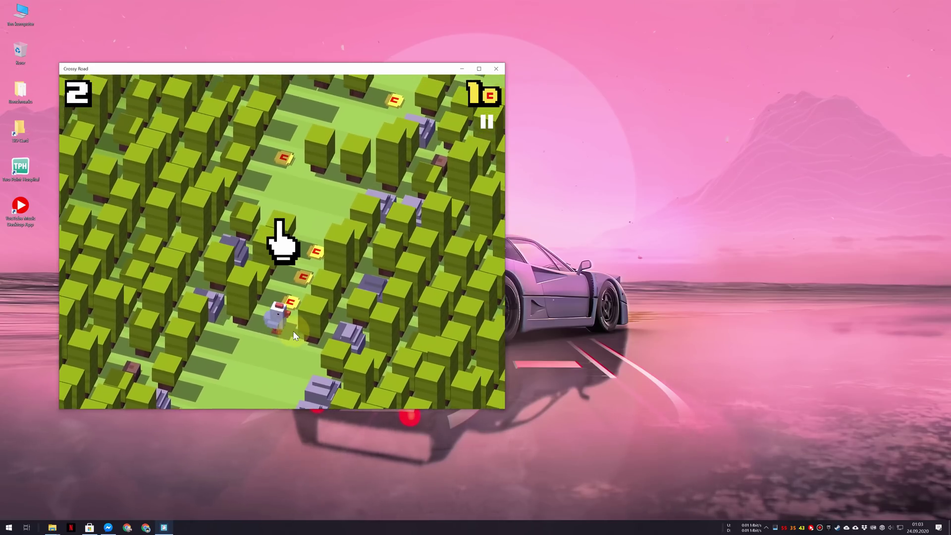
left_click(293, 336)
left_click(293, 335)
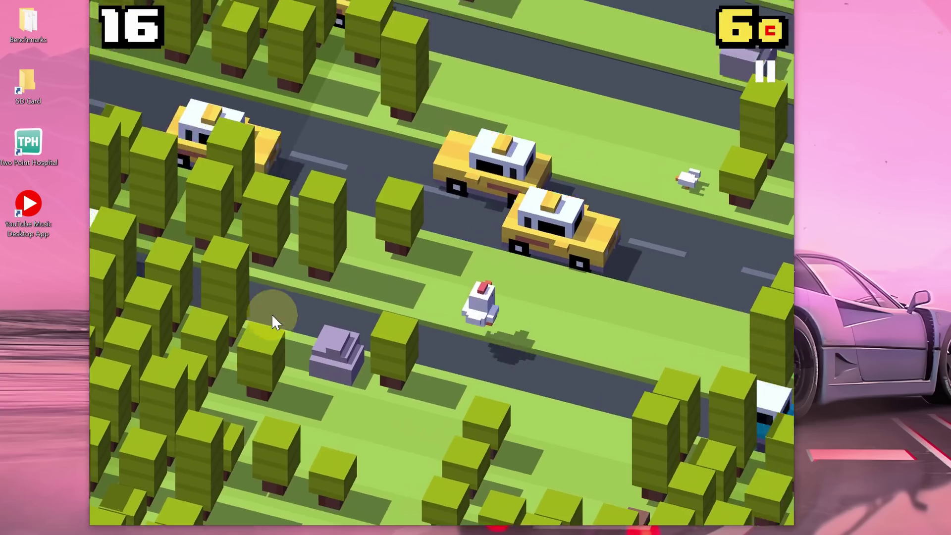
left_click(175, 276)
left_click(175, 275)
left_click(175, 275)
left_click(175, 276)
left_click(175, 276)
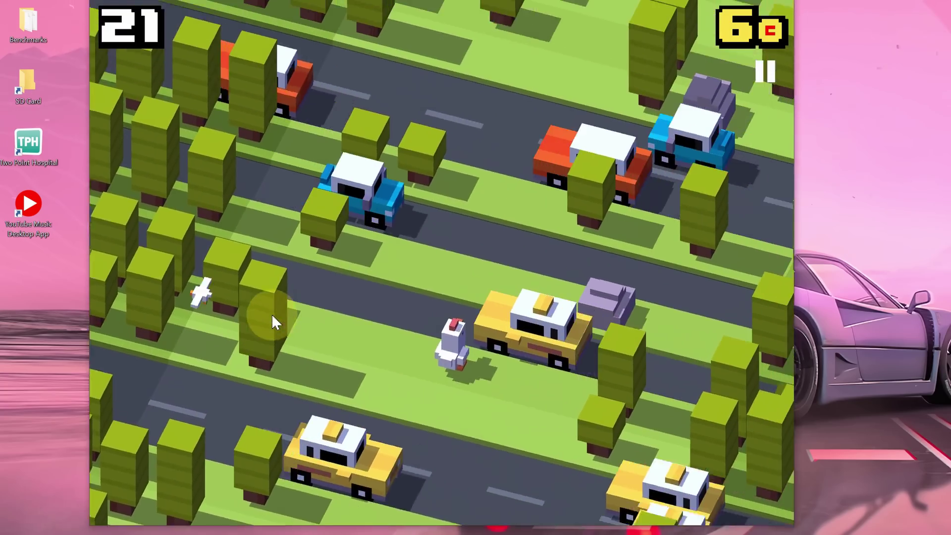
left_click(272, 313)
left_click(272, 314)
left_click(271, 314)
left_click(271, 314)
left_click(271, 313)
left_click(272, 314)
left_click(272, 314)
left_click(272, 314)
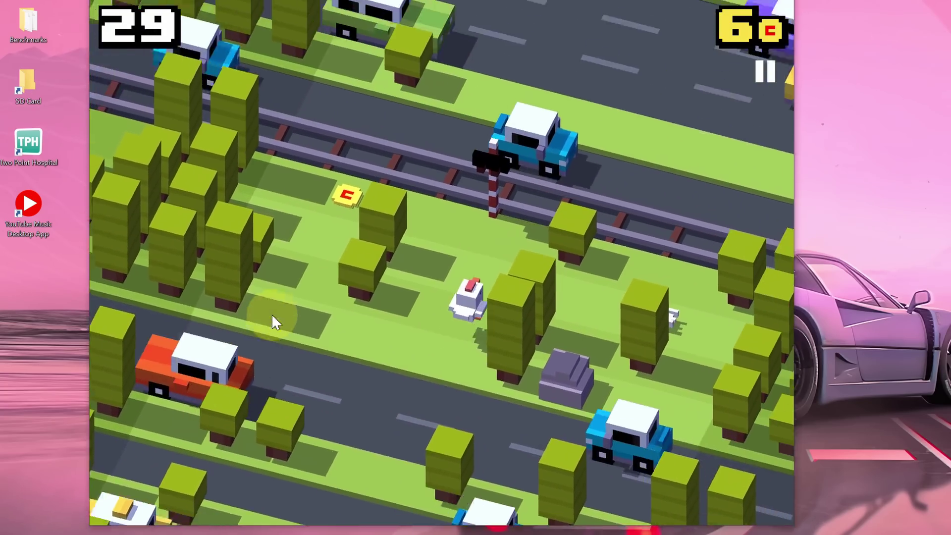
left_click(272, 313)
left_click(271, 314)
left_click(272, 314)
left_click(272, 314)
left_click(271, 313)
left_click(271, 313)
left_click(272, 313)
left_click(271, 314)
left_click(272, 314)
left_click(271, 313)
left_click(272, 313)
left_click(272, 314)
left_click(271, 314)
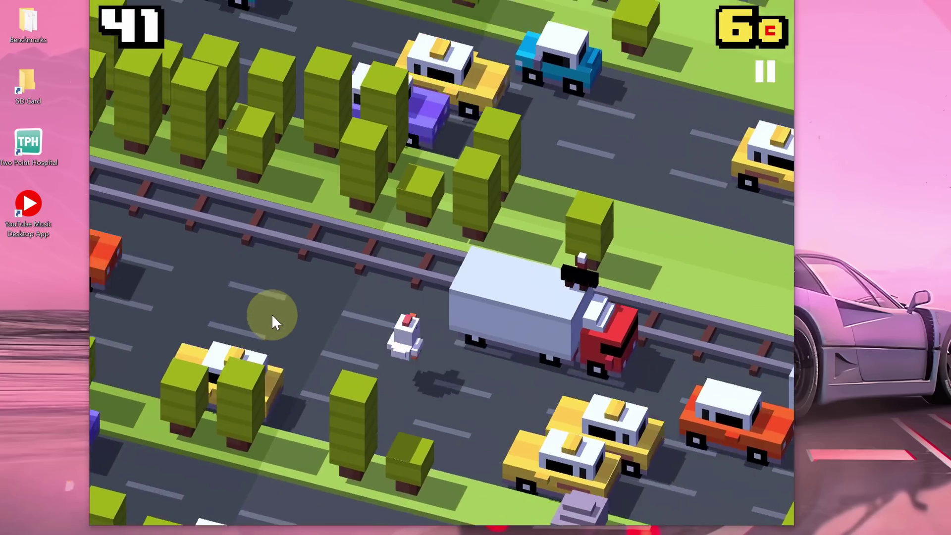
left_click(271, 314)
left_click(272, 313)
left_click(271, 313)
left_click(272, 314)
left_click(271, 314)
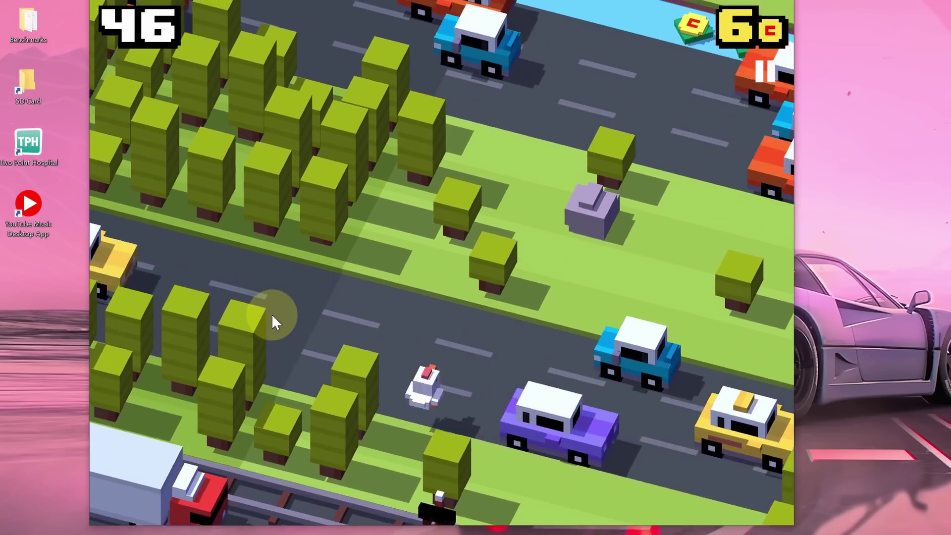
left_click(271, 314)
left_click(271, 313)
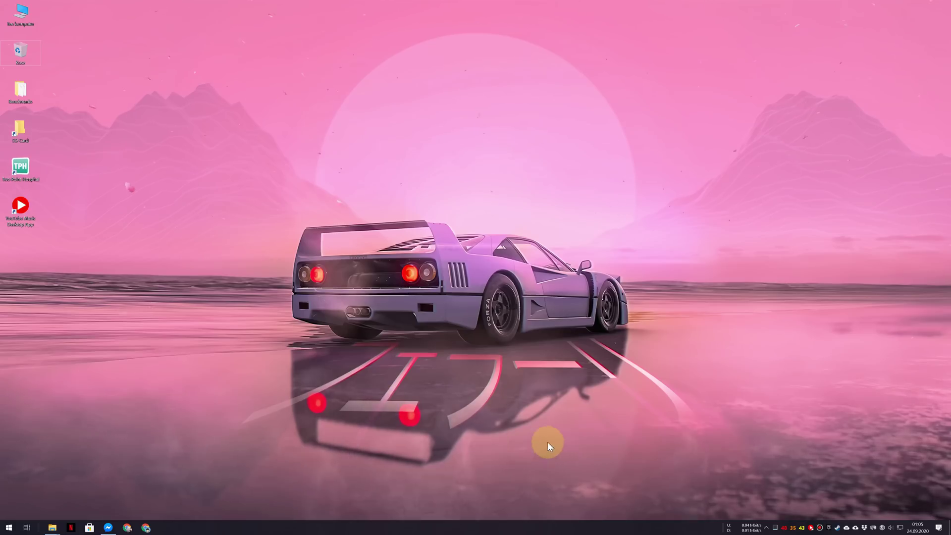
left_click(9, 525)
type("hi")
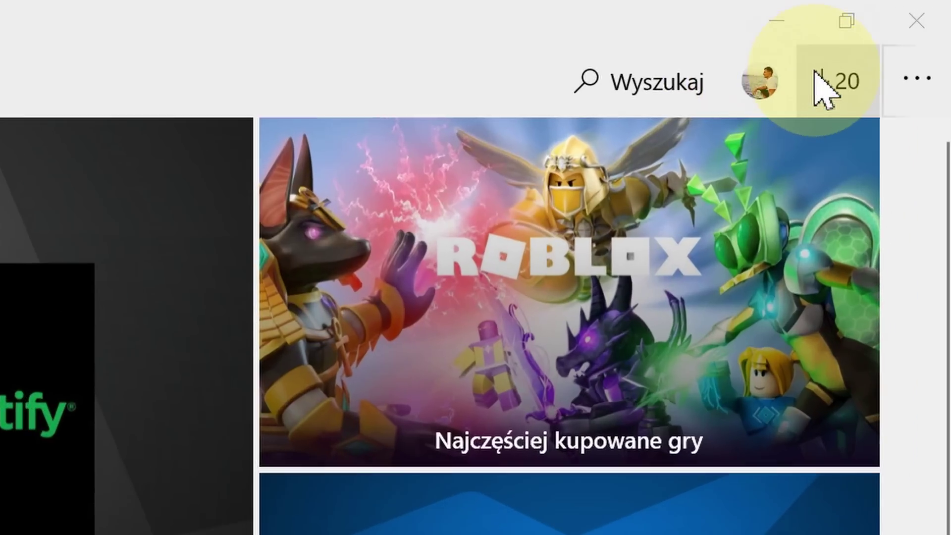
- Open the Microsoft Store's downloads and updates page and review the available updates and recent activity
left_click(917, 19)
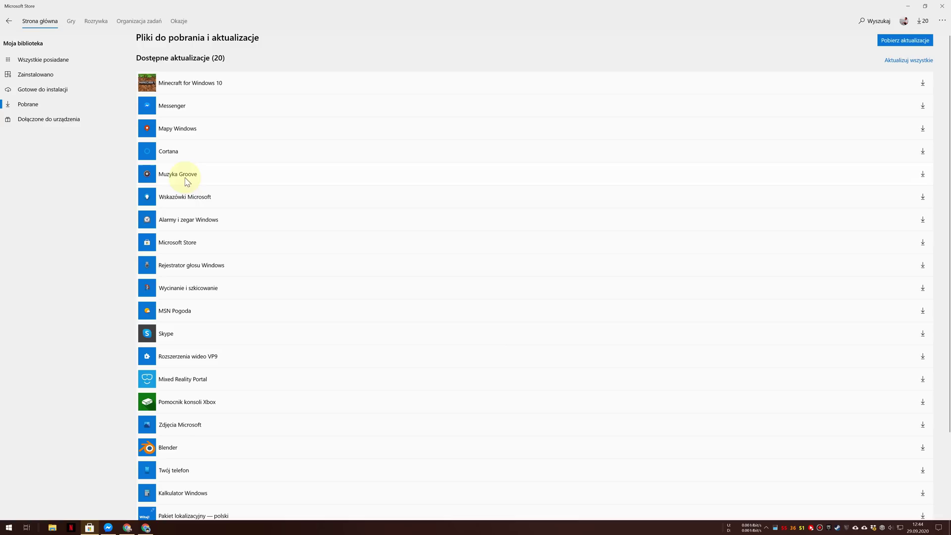
scroll(235, 455, "down", 2)
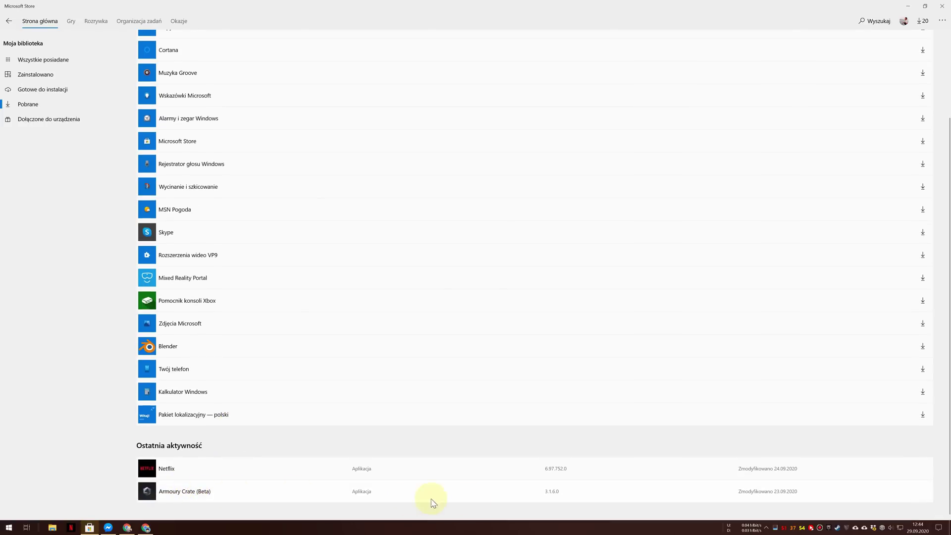
- Get the available app updates from the Microsoft Store's downloads page
scroll(396, 446, "up", 3)
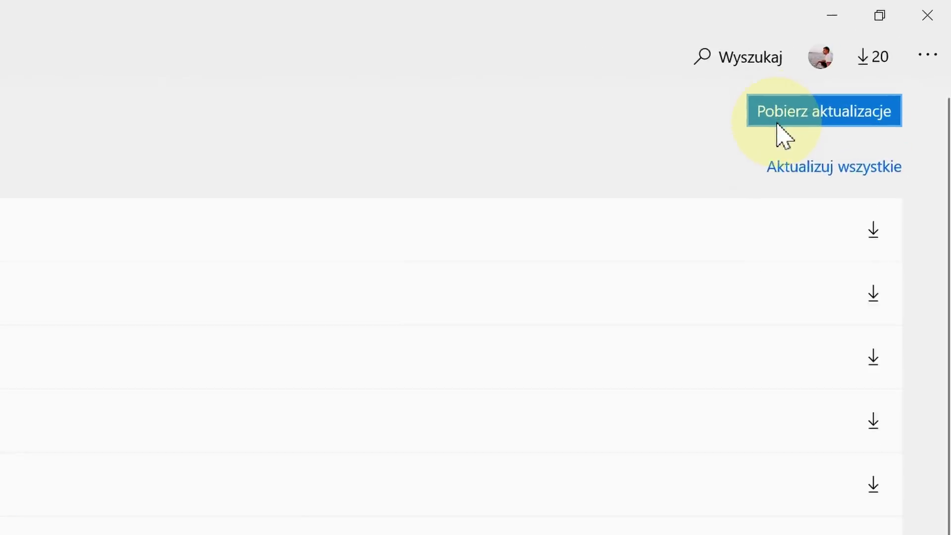
left_click(895, 38)
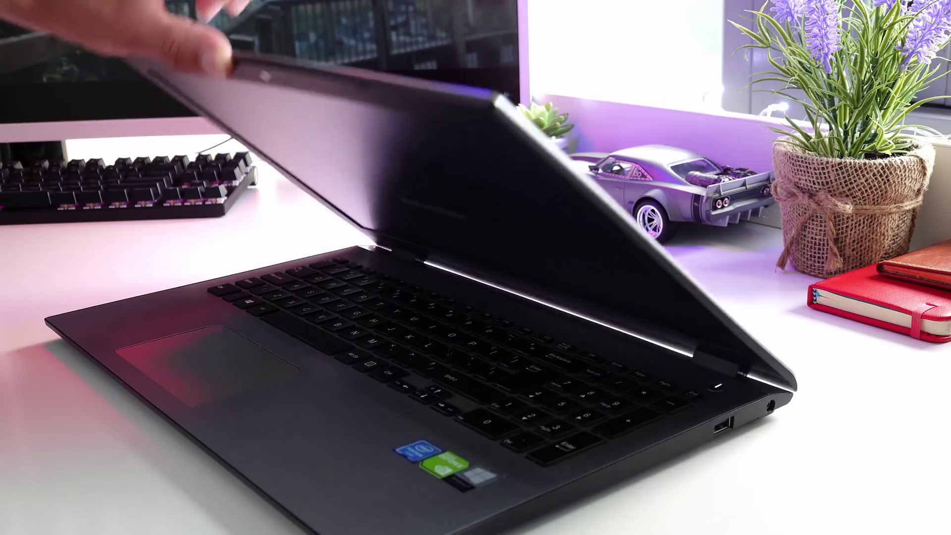
- Open My library in the Microsoft Store and look through all owned apps and games available to install or launch
left_click(11, 525)
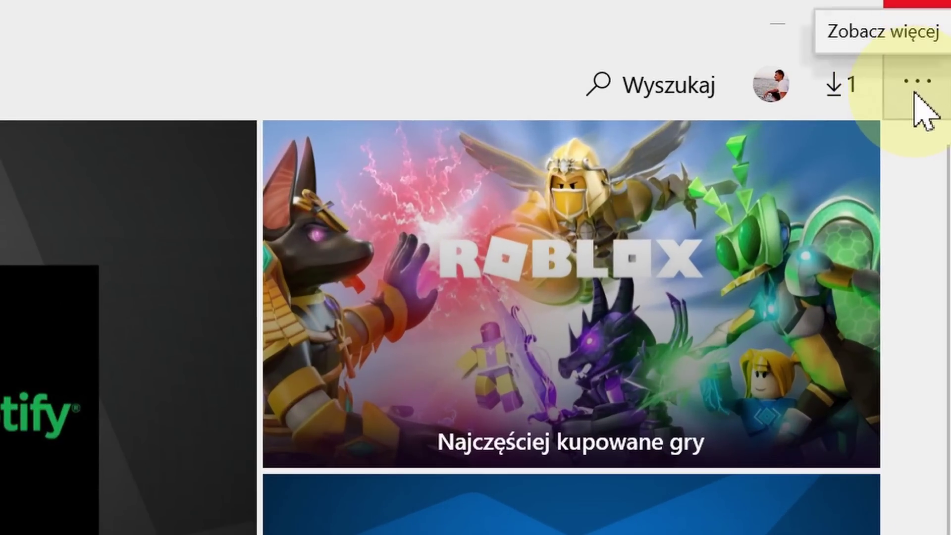
left_click(939, 21)
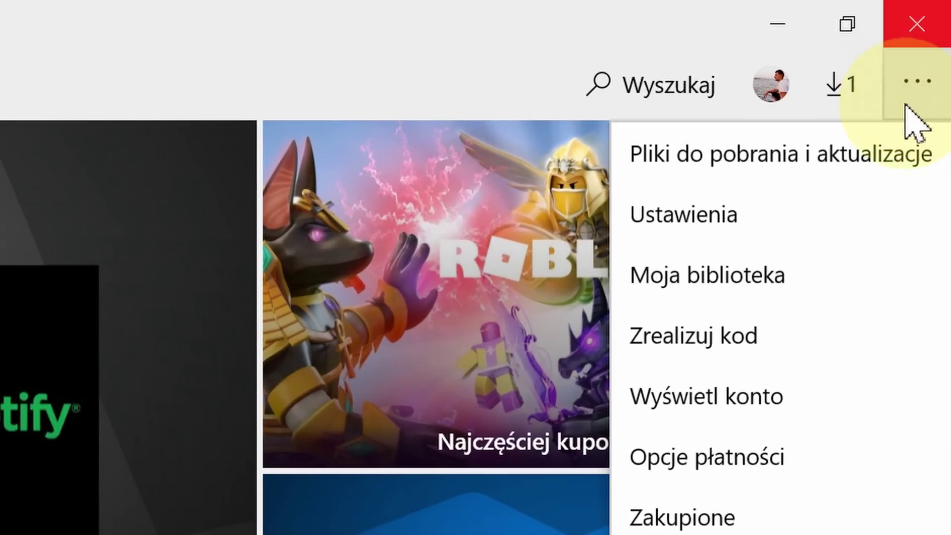
left_click(803, 261)
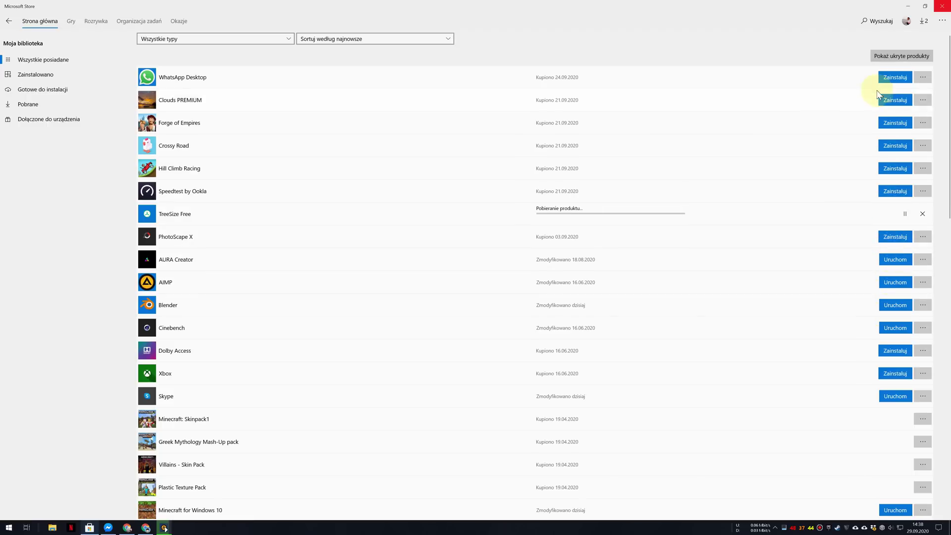
scroll(714, 350, "down", 5)
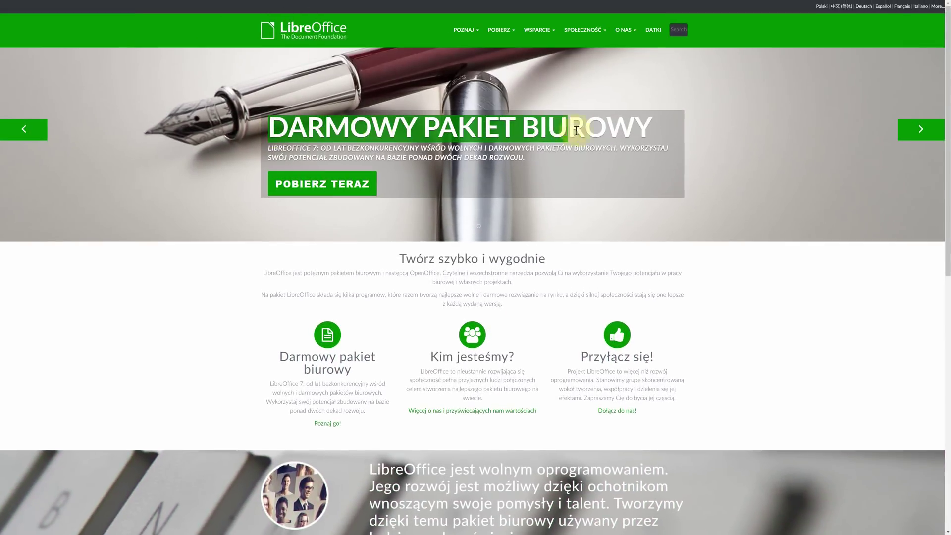
- Highlight the "DARMOWY PAKIET BIUROWY" headline on the LibreOffice website and select LibreOffice among Ninite's document apps
left_click(652, 130)
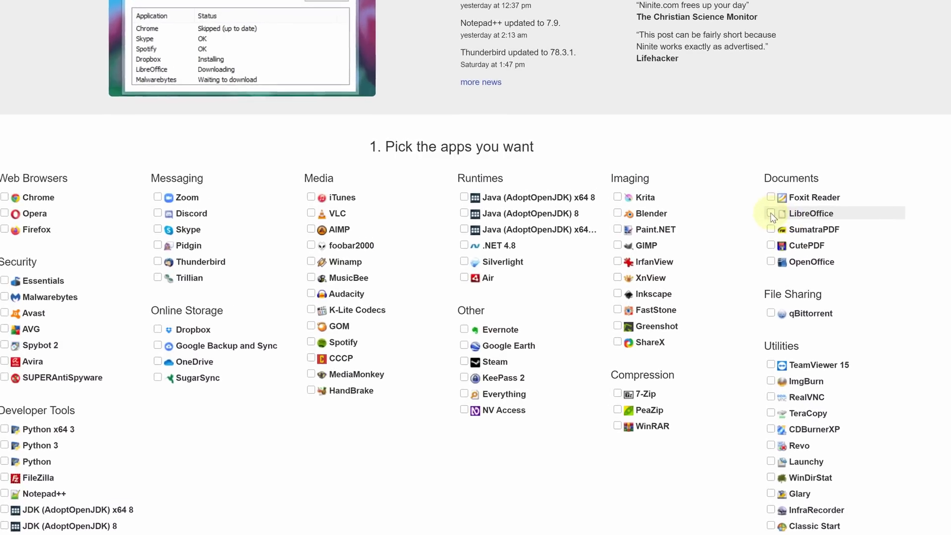
left_click(771, 213)
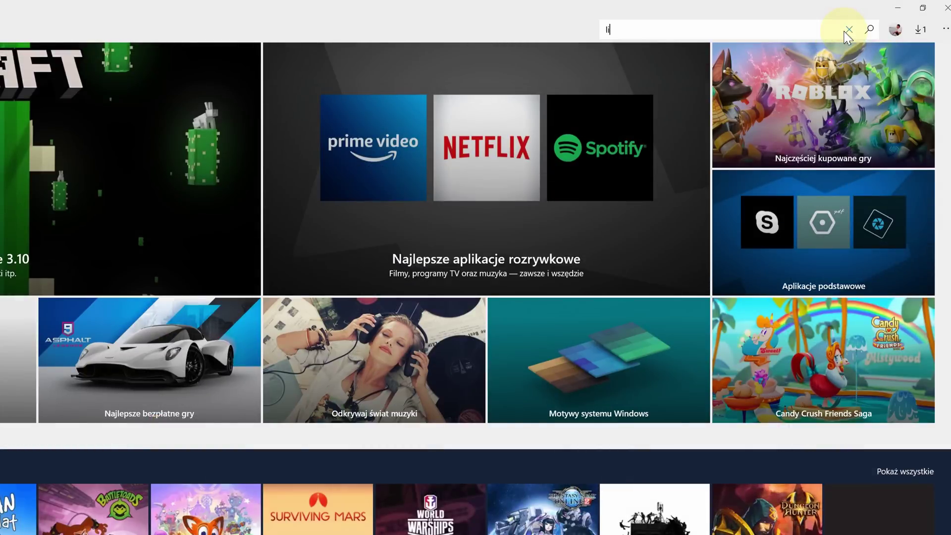
- Search the Microsoft Store for "libre office" and open the LibreOffice Windows Store Version product page
type("libre office")
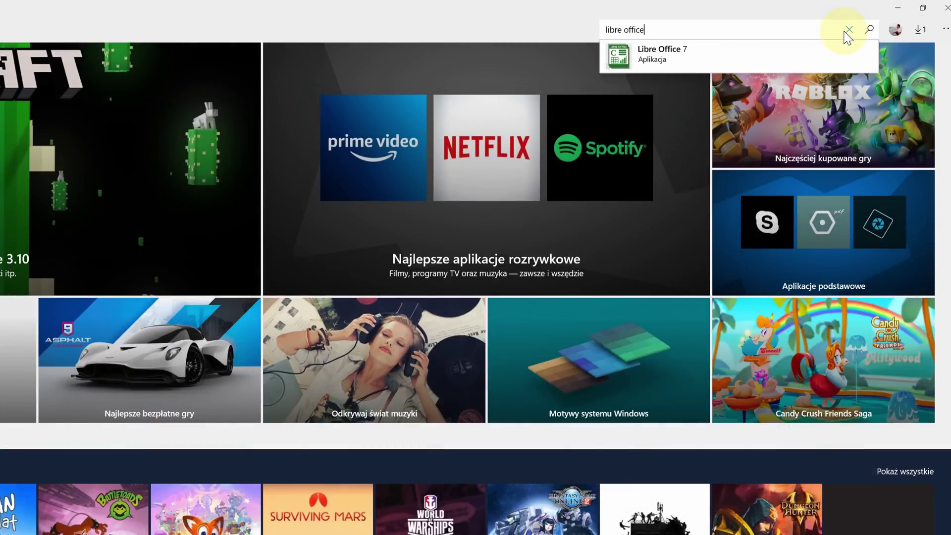
key("Return")
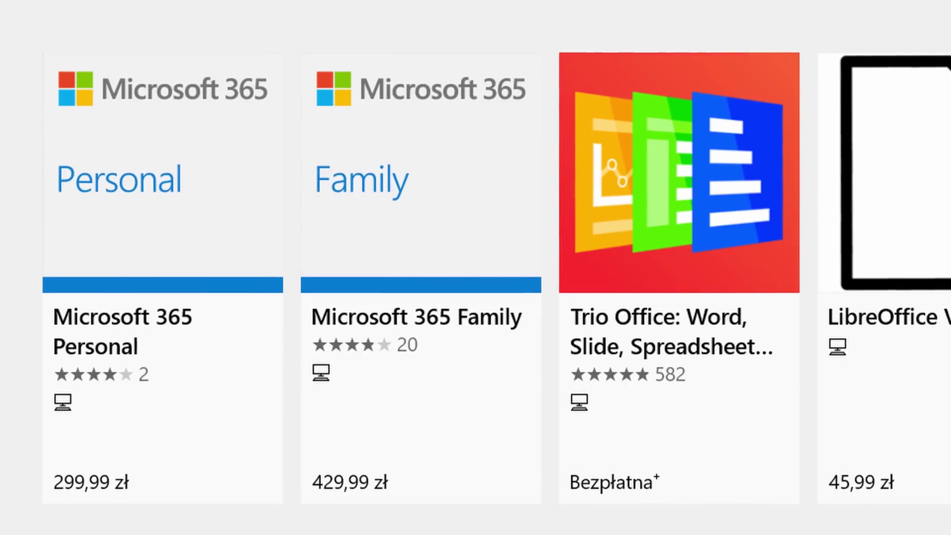
left_click(885, 173)
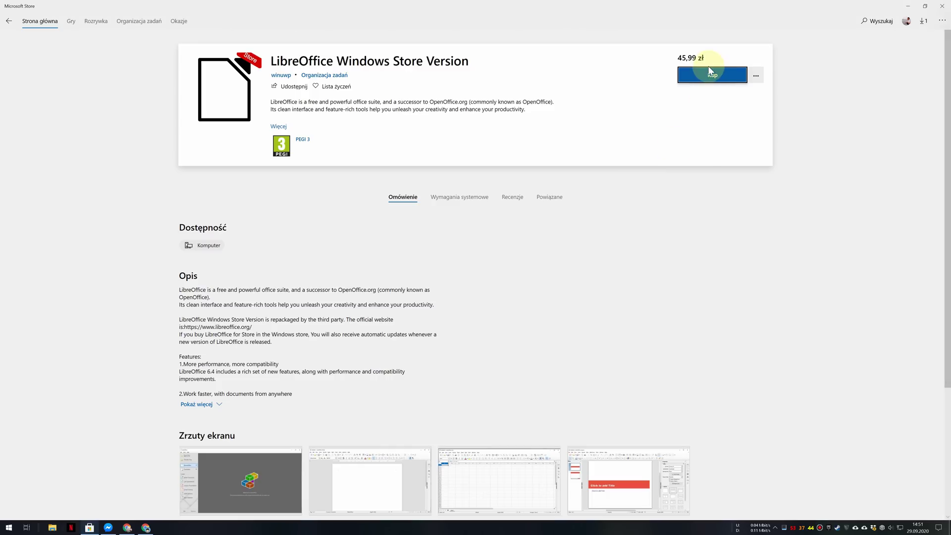